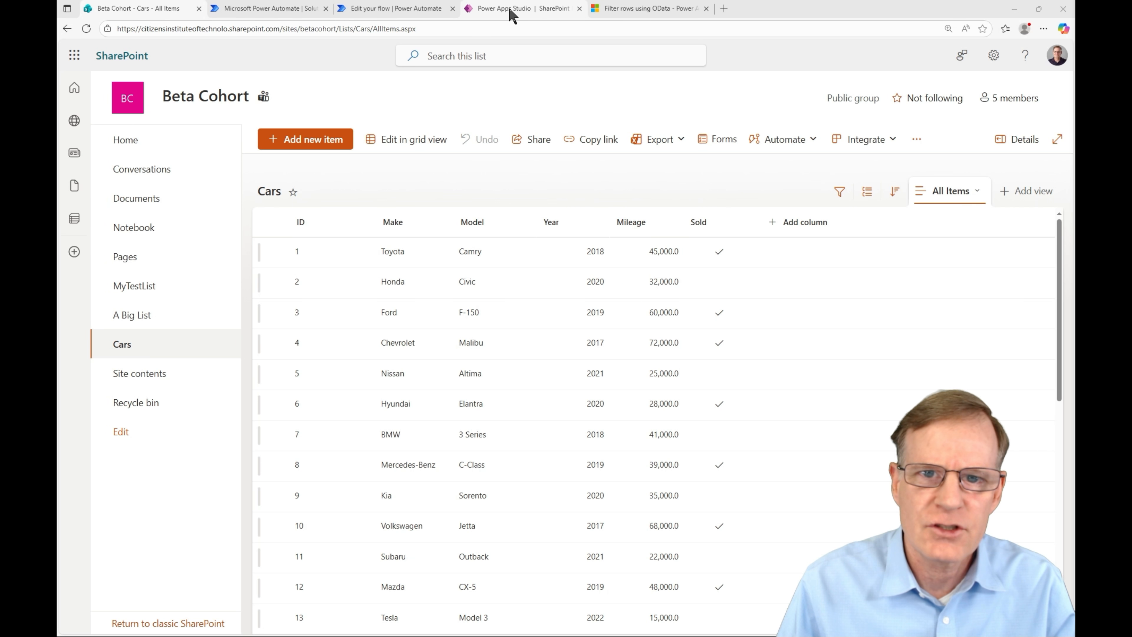
Step: Change the gallery Items formula to Filter(Cars, Sold = true) to list sold cars
left_click(513, 13)
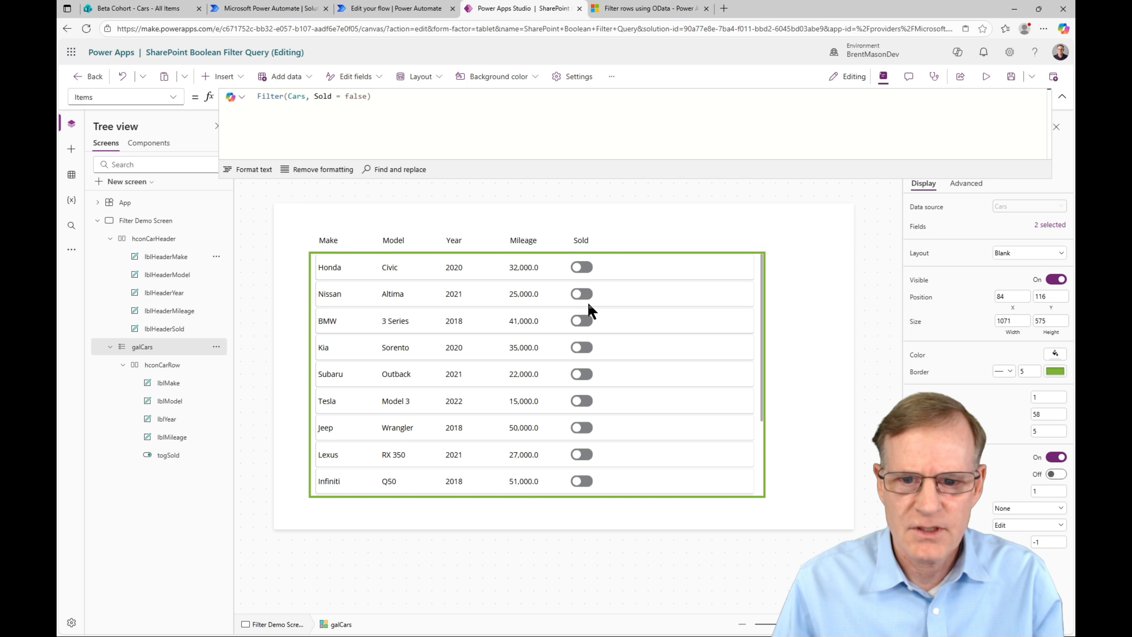
scroll(639, 364, "down", 3)
scroll(629, 428, "up", 3)
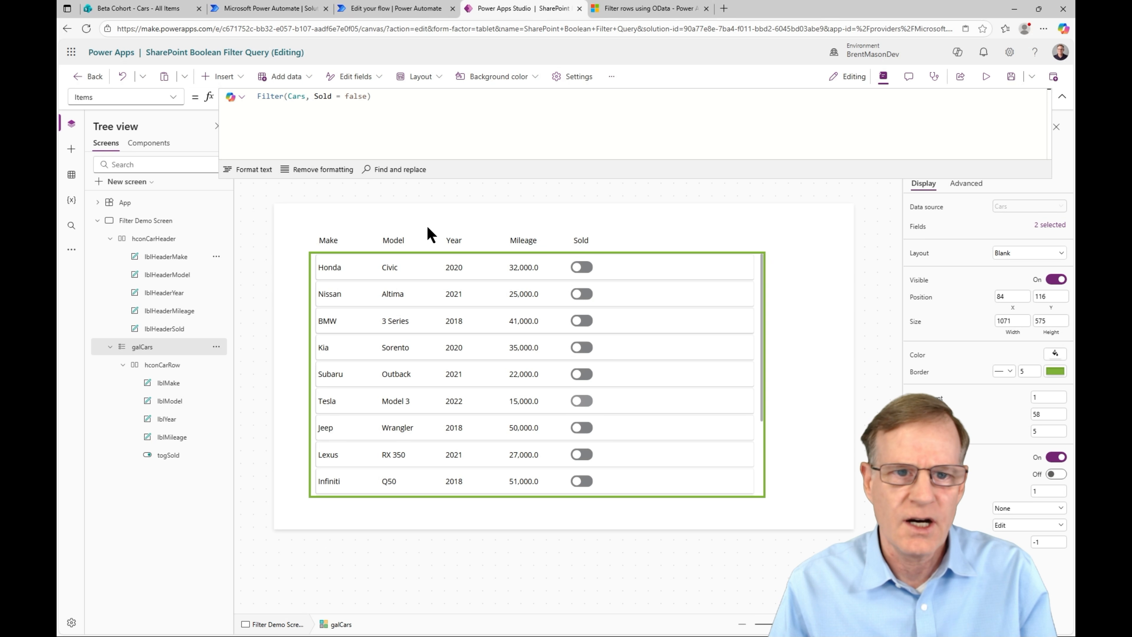
left_click(369, 97)
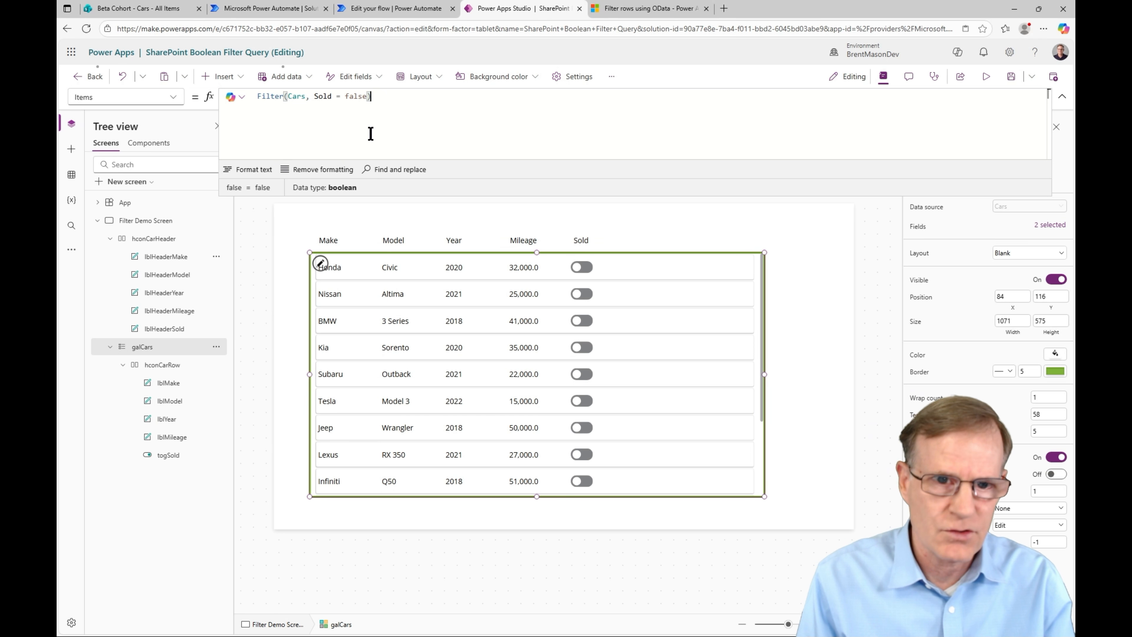
key("Left")
key("BackSpace")
type("t")
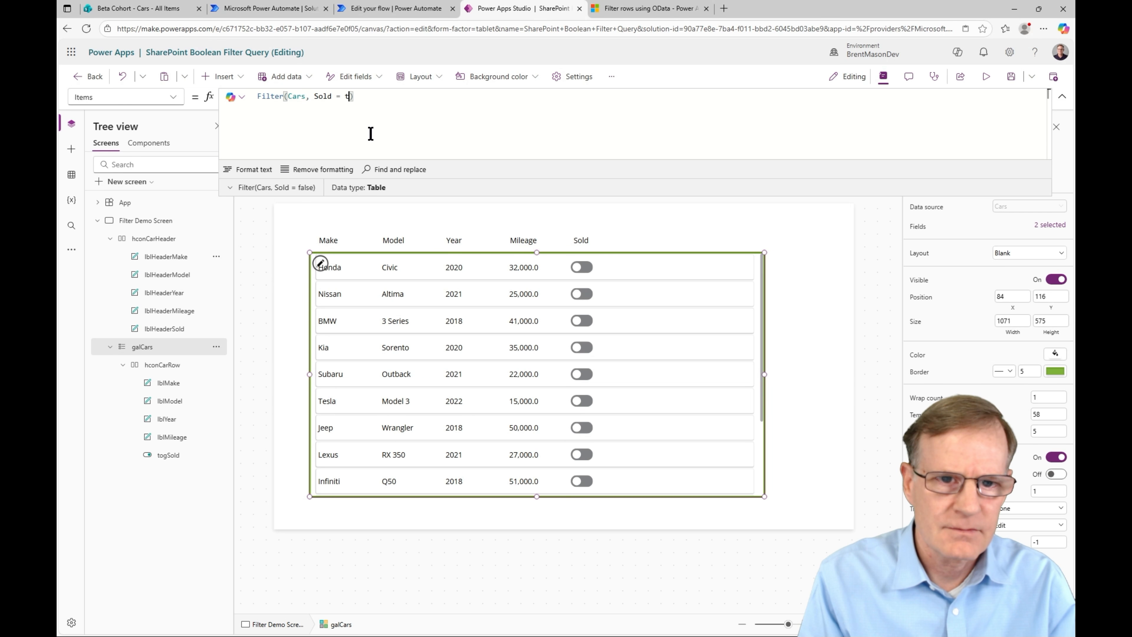
type("rue")
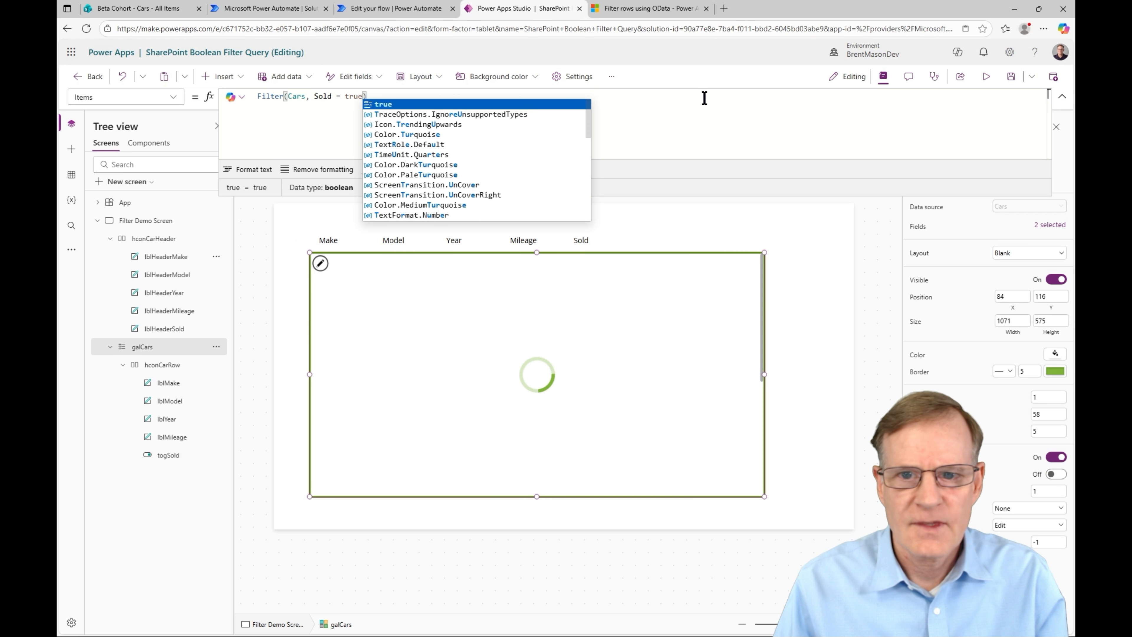
Step: Review the sold cars, then restore the formula to Filter(Cars, Sold = false)
scroll(619, 297, "down", 3)
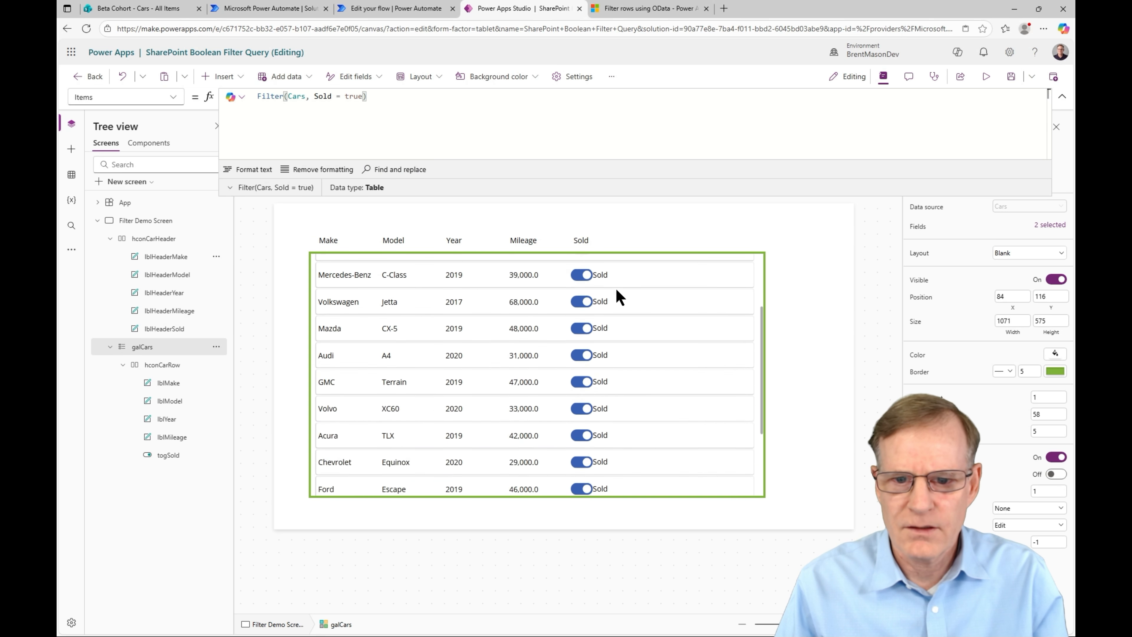
scroll(620, 296, "down", 3)
scroll(625, 401, "up", 5)
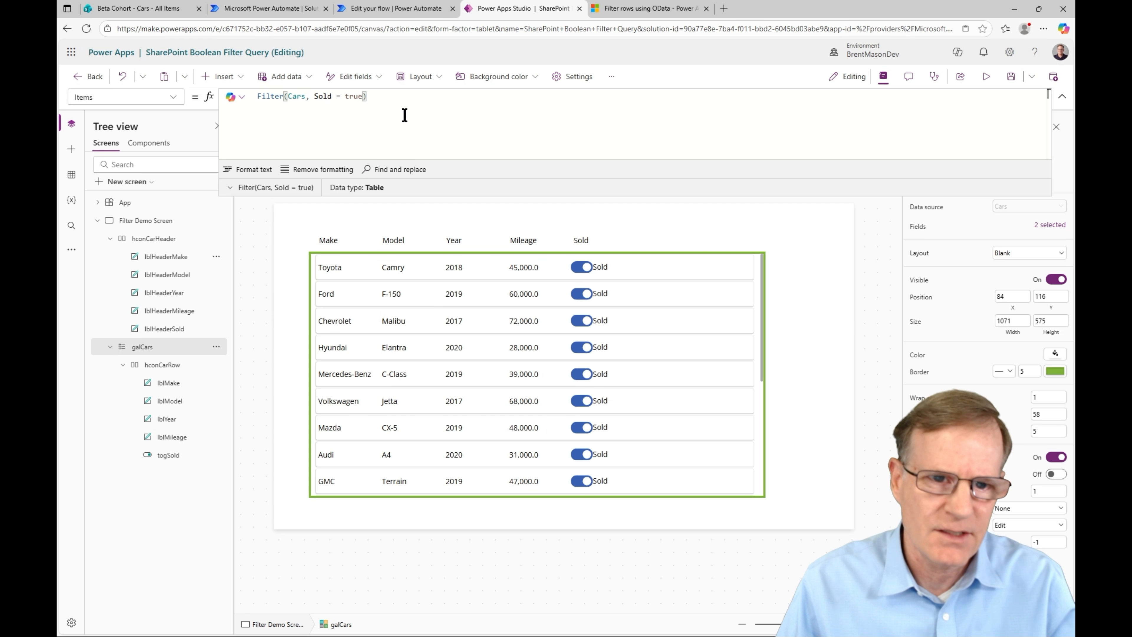
key("Left")
key("BackSpace")
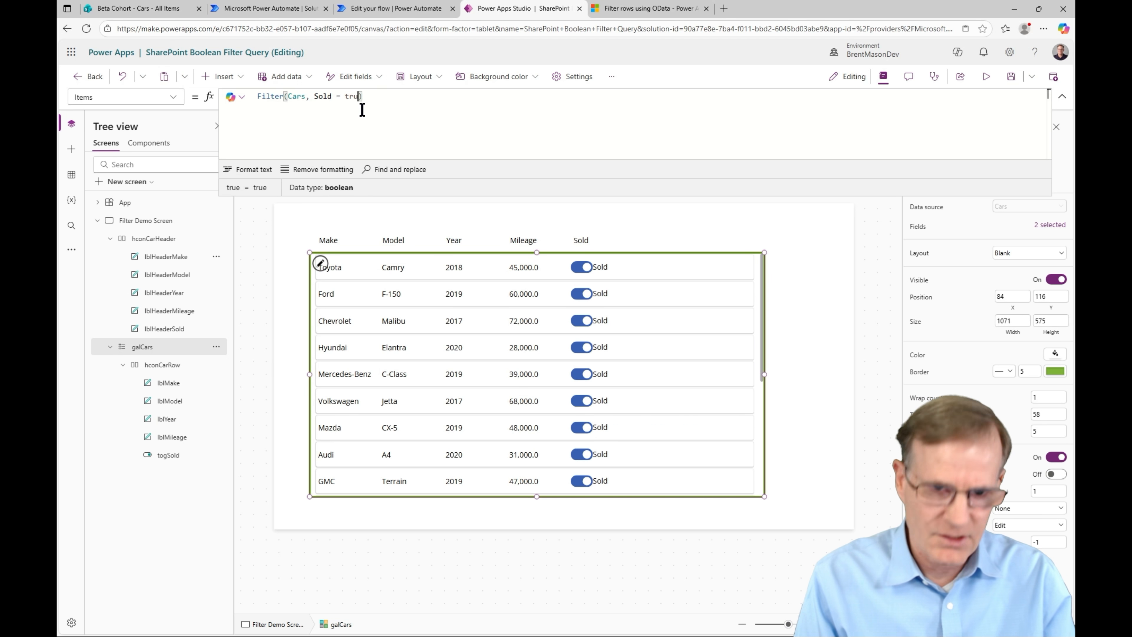
type("false")
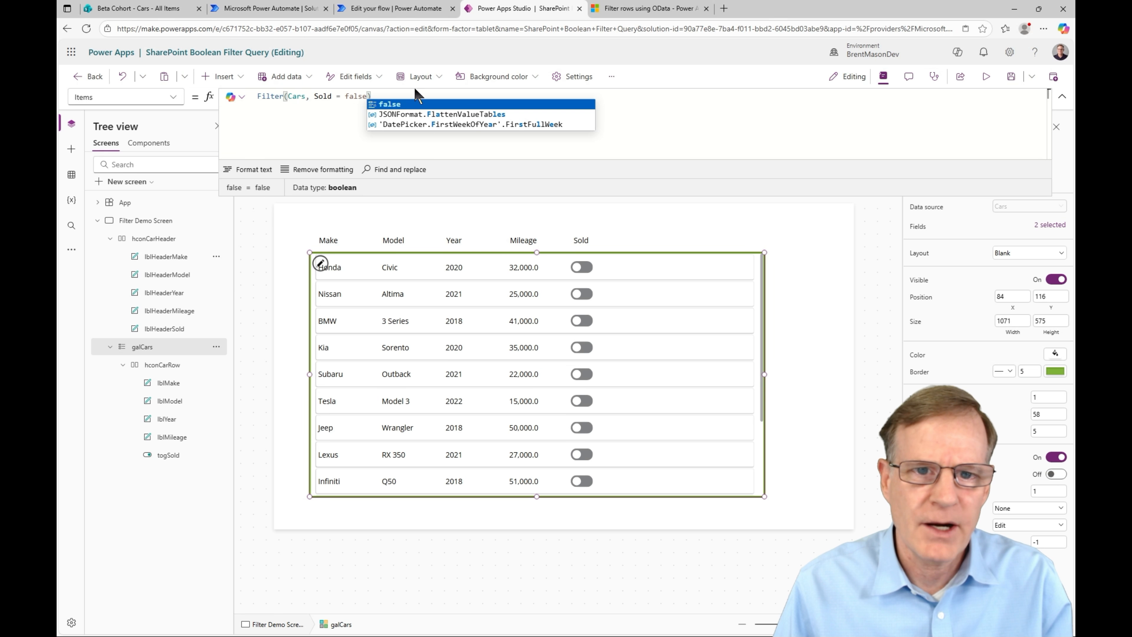
left_click(395, 9)
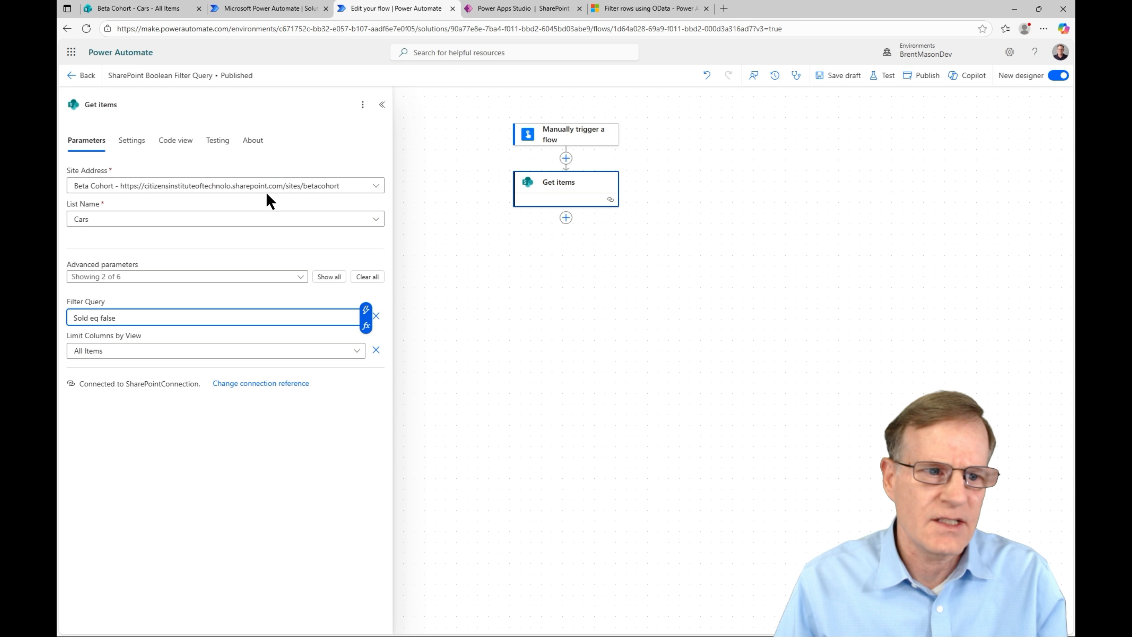
Step: Reset the Get items advanced parameters so they show empty
left_click(597, 187)
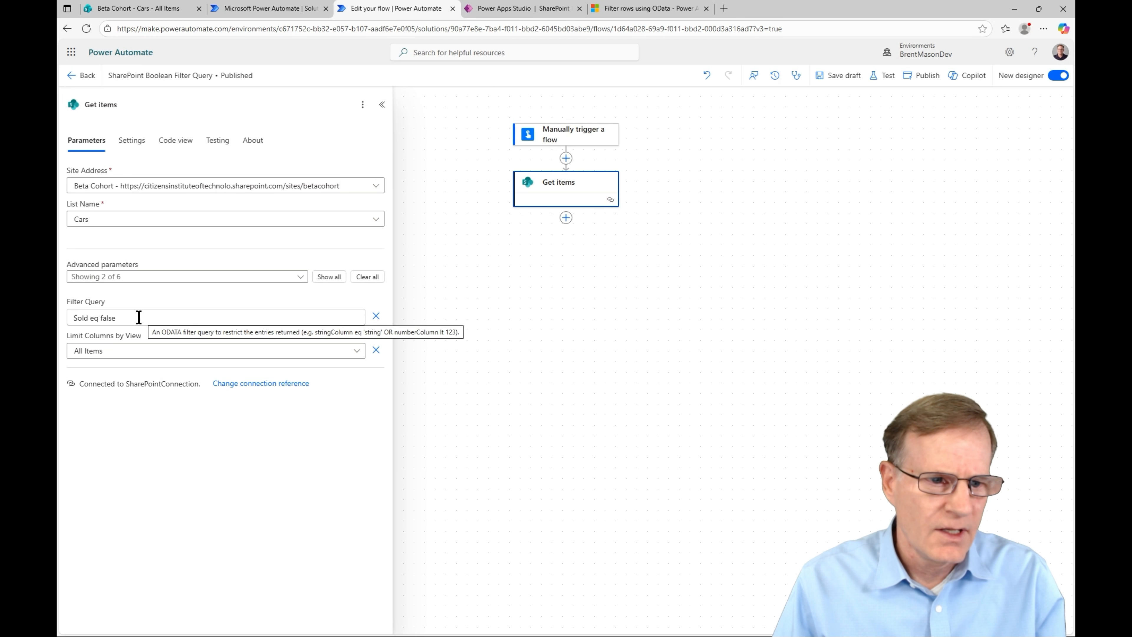
left_click(328, 278)
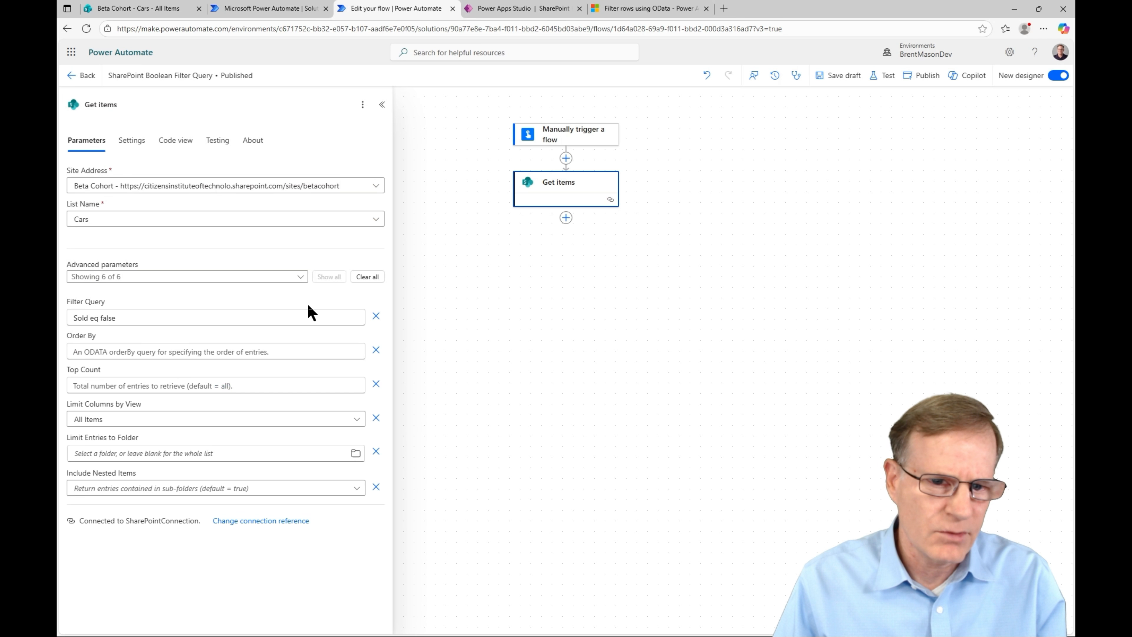
left_click_drag(328, 278, 389, 291)
left_click(368, 276)
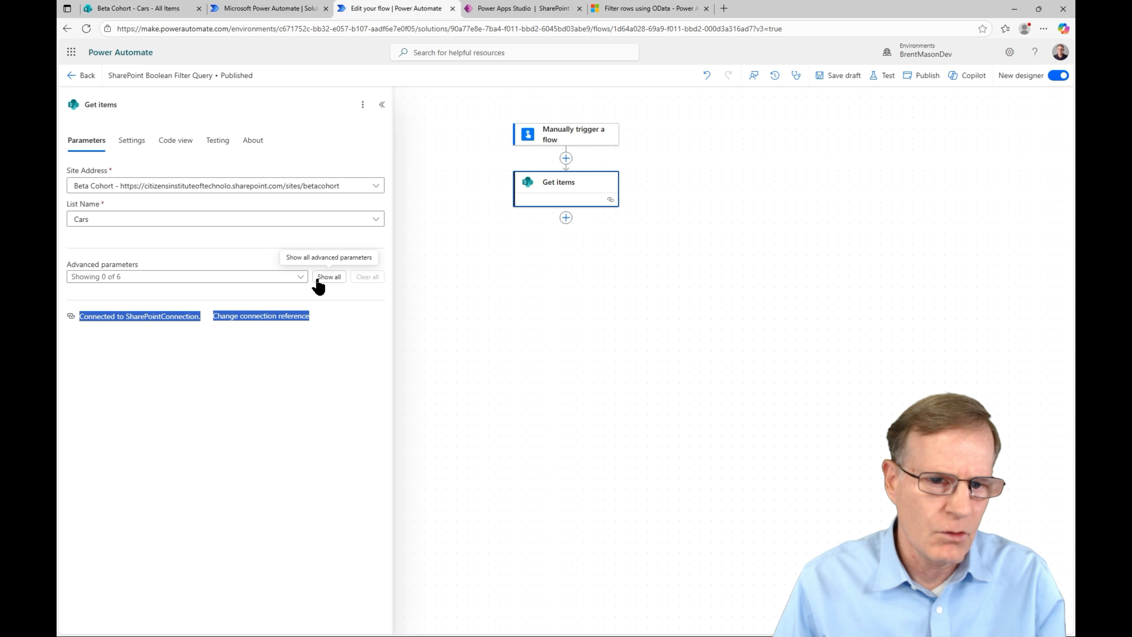
left_click(329, 277)
Step: Set the Get items Filter Query to 'Sold eq false' and compare it with the app formula
left_click(127, 350)
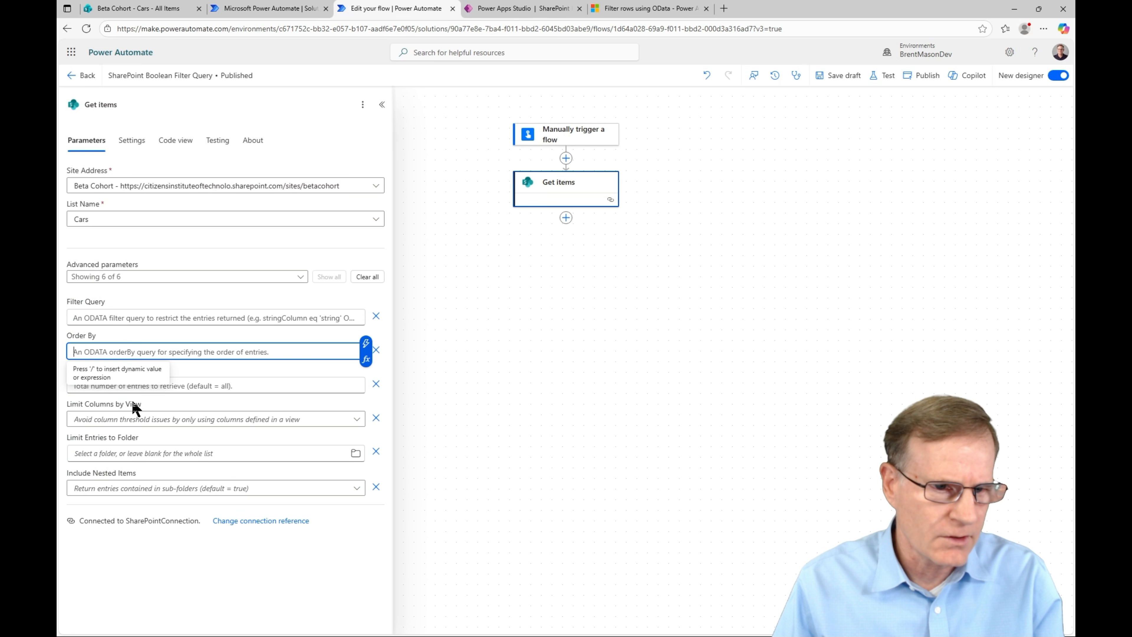
left_click(108, 317)
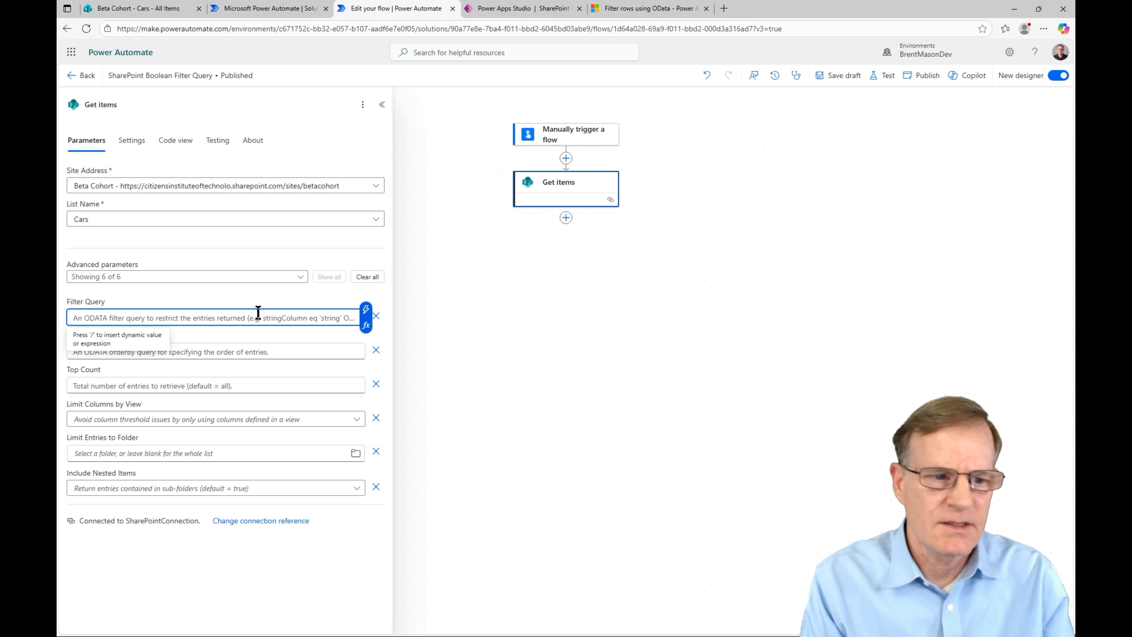
type("Sold ")
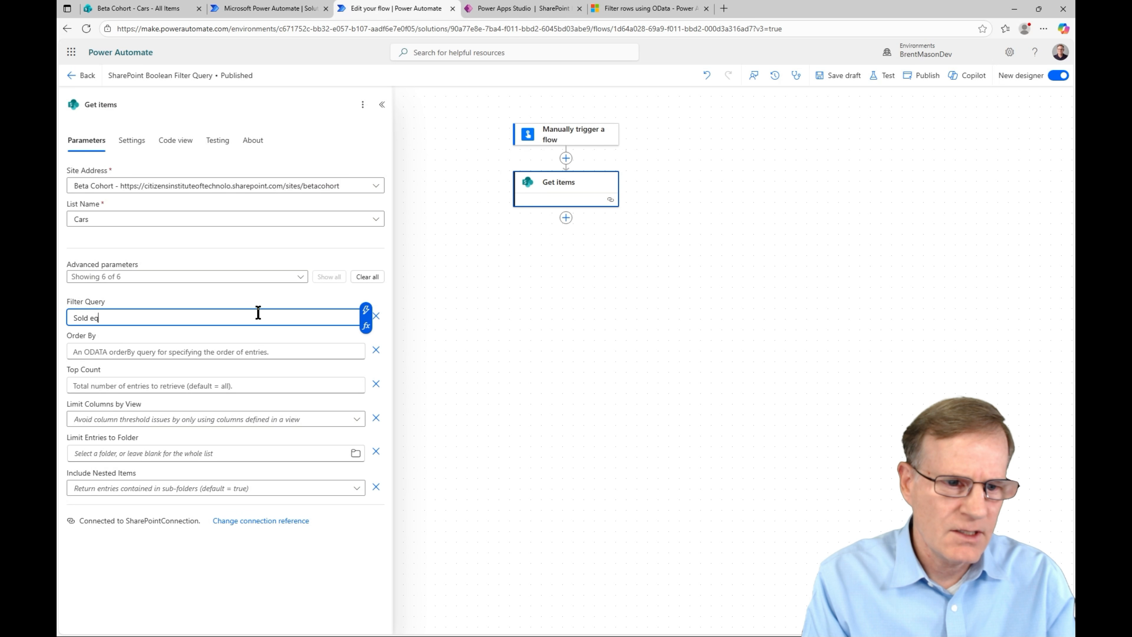
type("eq false")
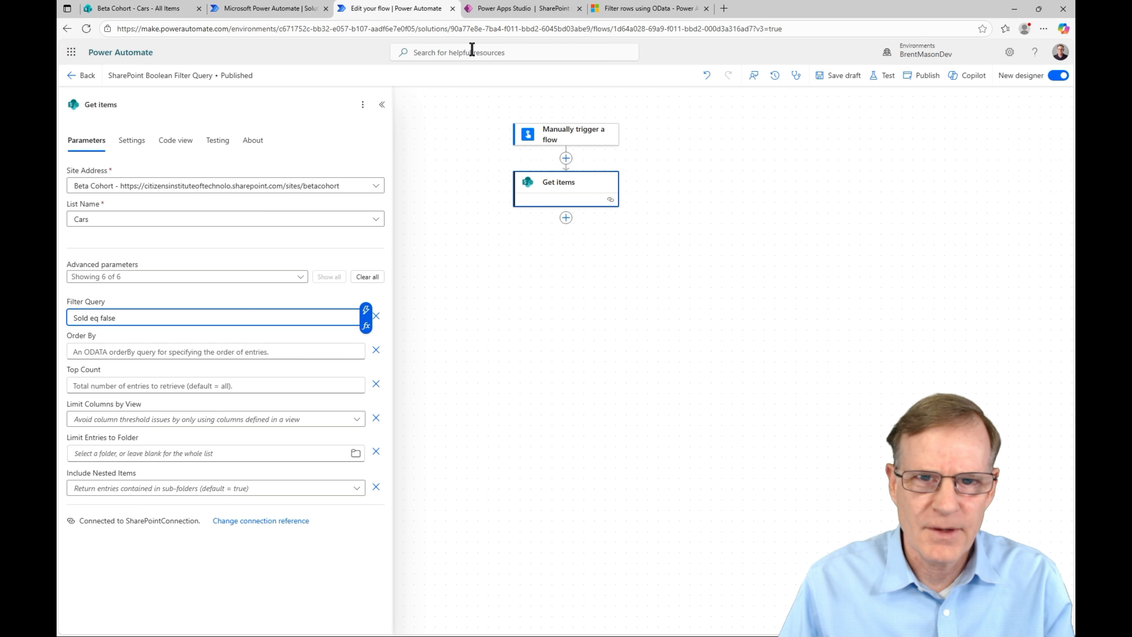
left_click(520, 9)
left_click(367, 106)
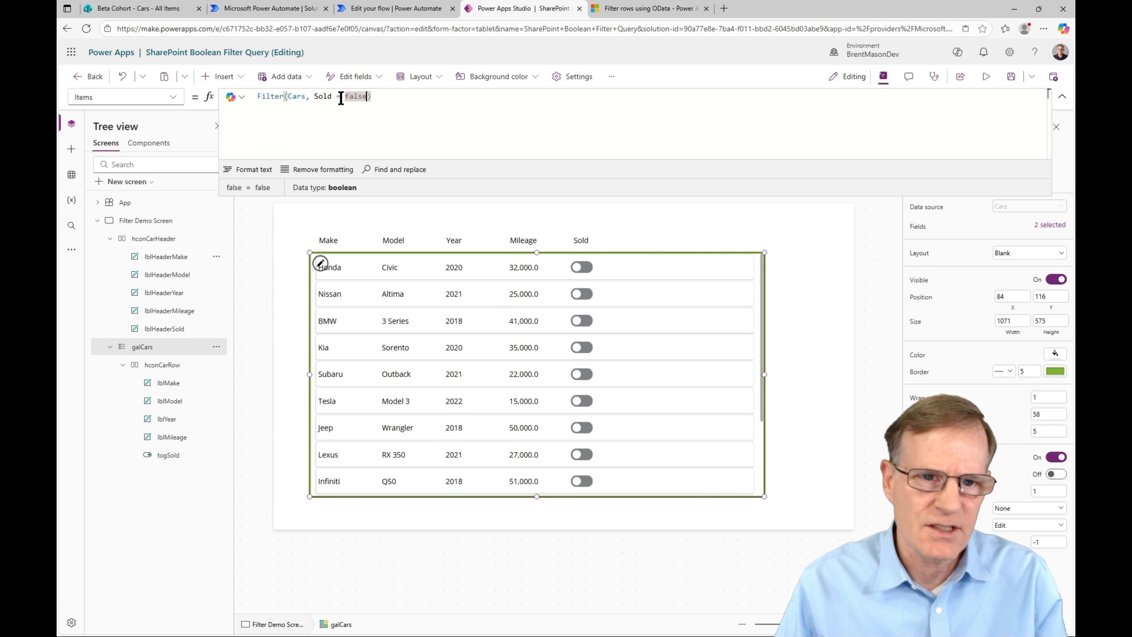
Step: Return to the flow's Get items action filtered by 'Sold eq false'
left_click(377, 10)
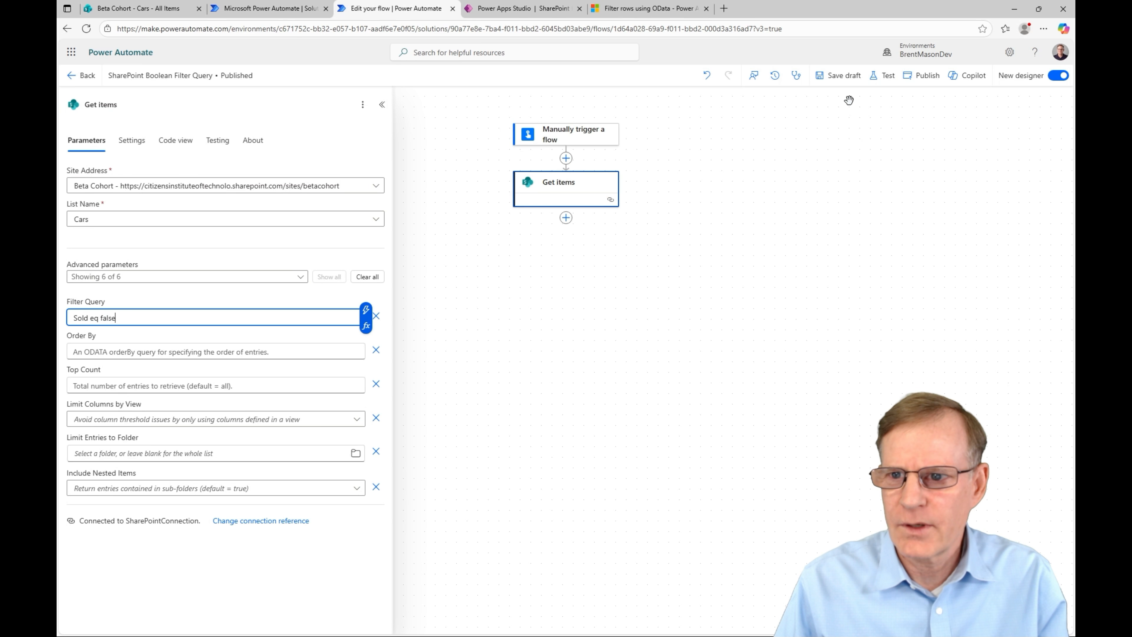
Step: Run a manual test of the flow and view the Get items raw outputs
left_click(880, 76)
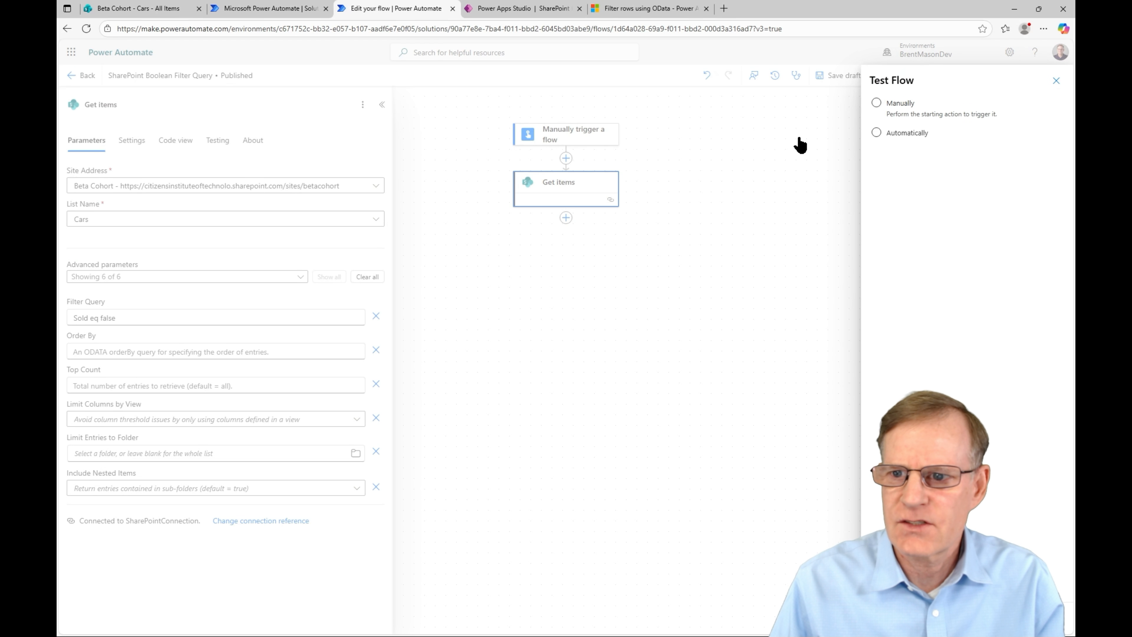
left_click(876, 103)
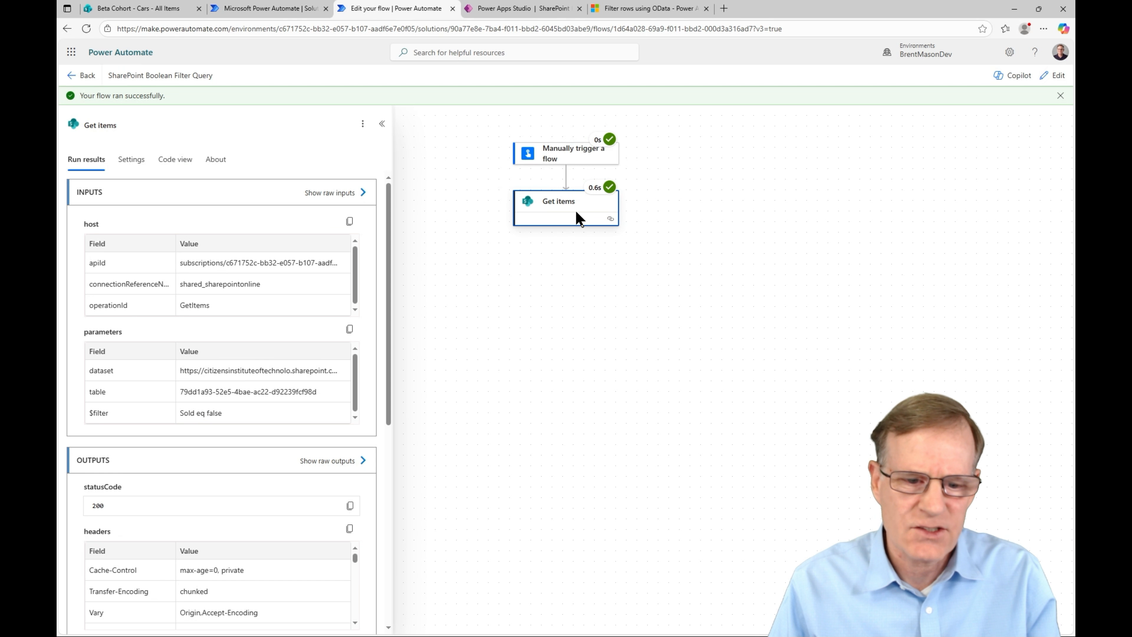
left_click(329, 464)
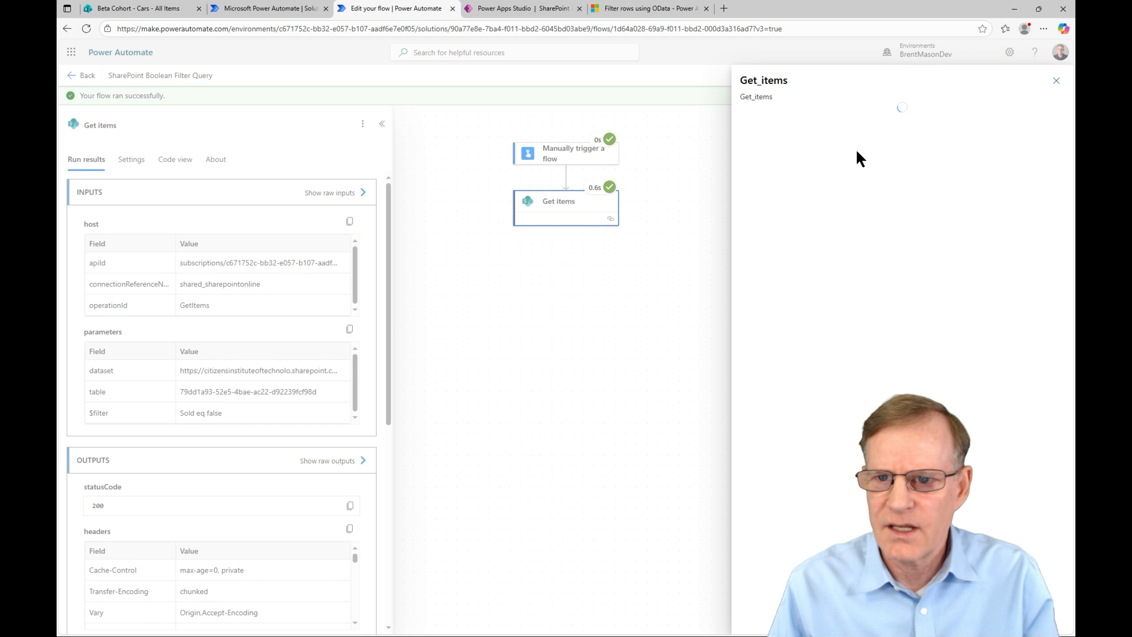
Step: Confirm each returned car, such as the Honda, has Sold false, then close the output
scroll(842, 210, "down", 2)
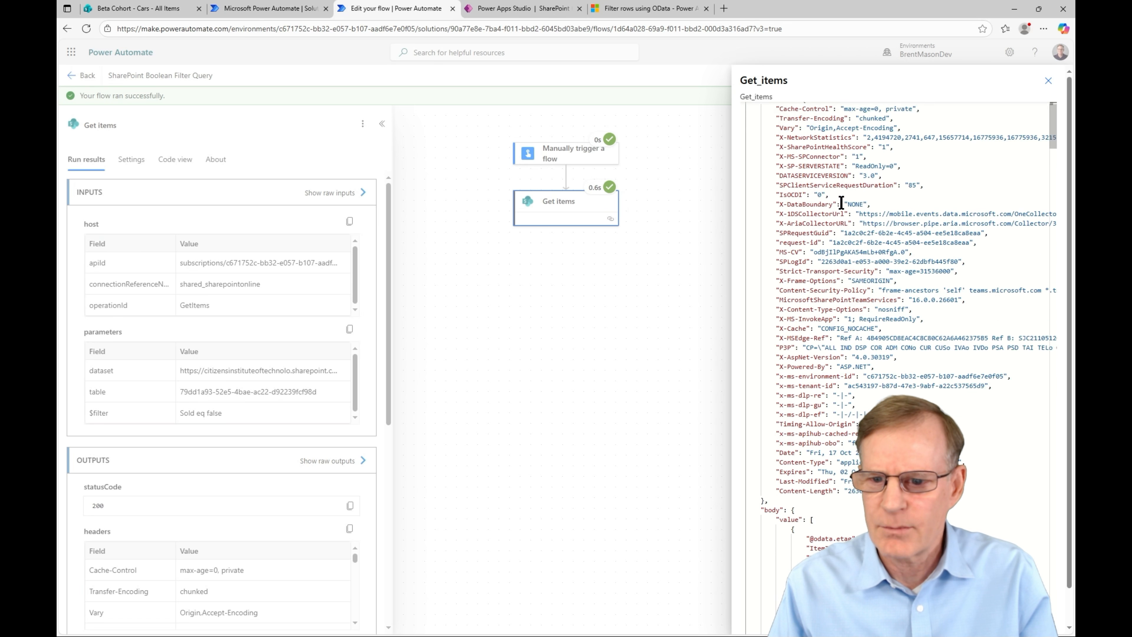
scroll(841, 204, "down", 8)
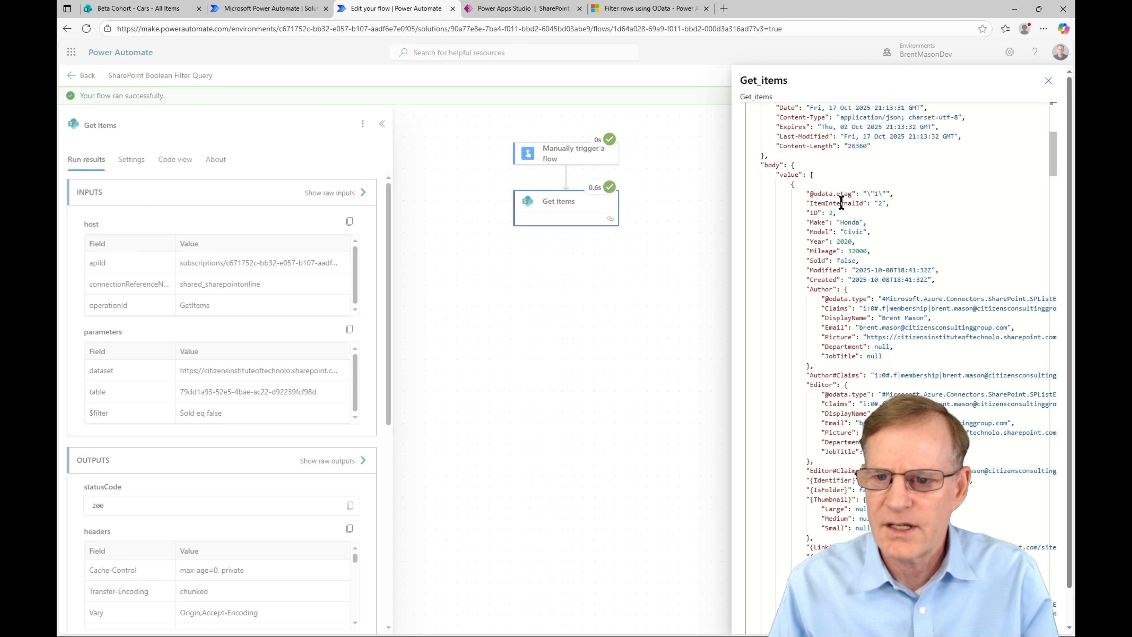
scroll(842, 204, "down", 1)
left_click_drag(808, 196, 861, 236)
scroll(860, 248, "down", 10)
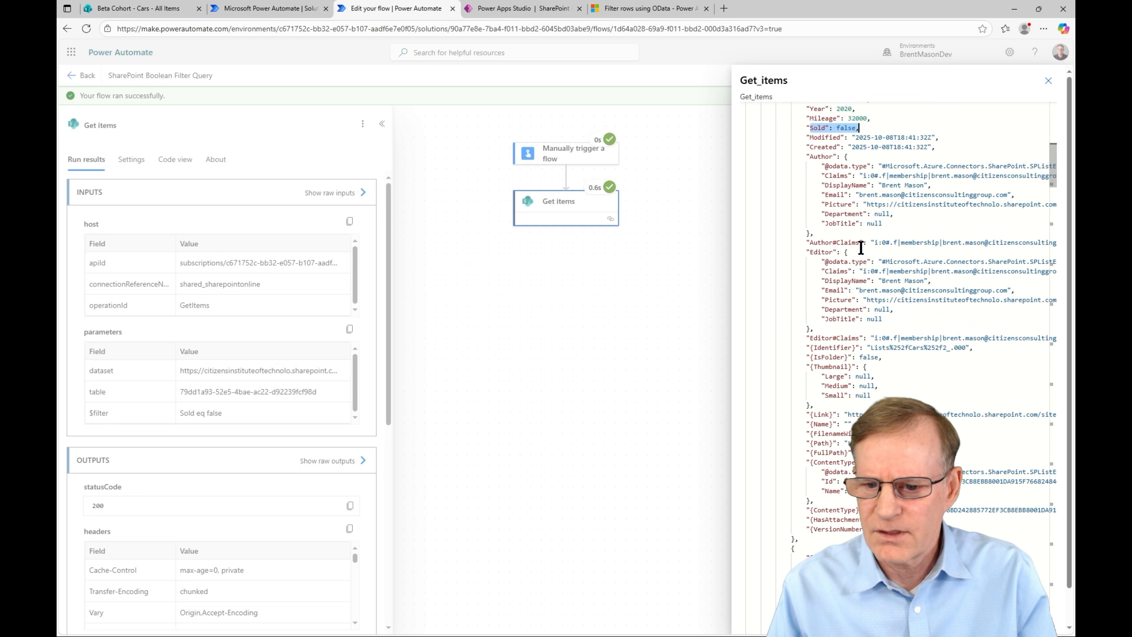
scroll(860, 245, "down", 1)
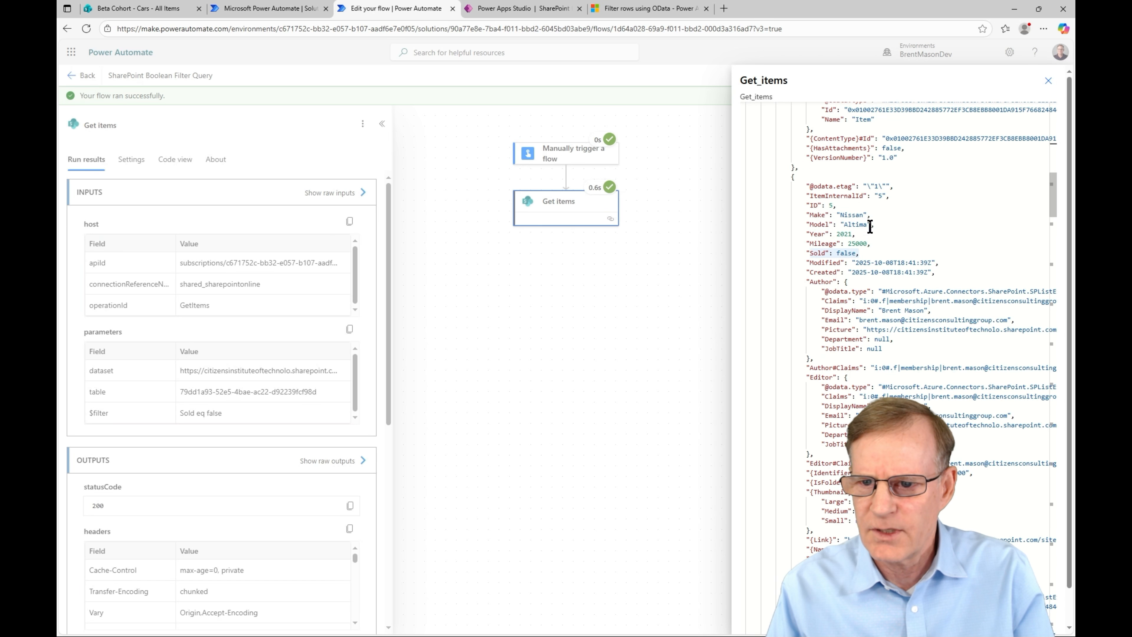
scroll(863, 259, "down", 4)
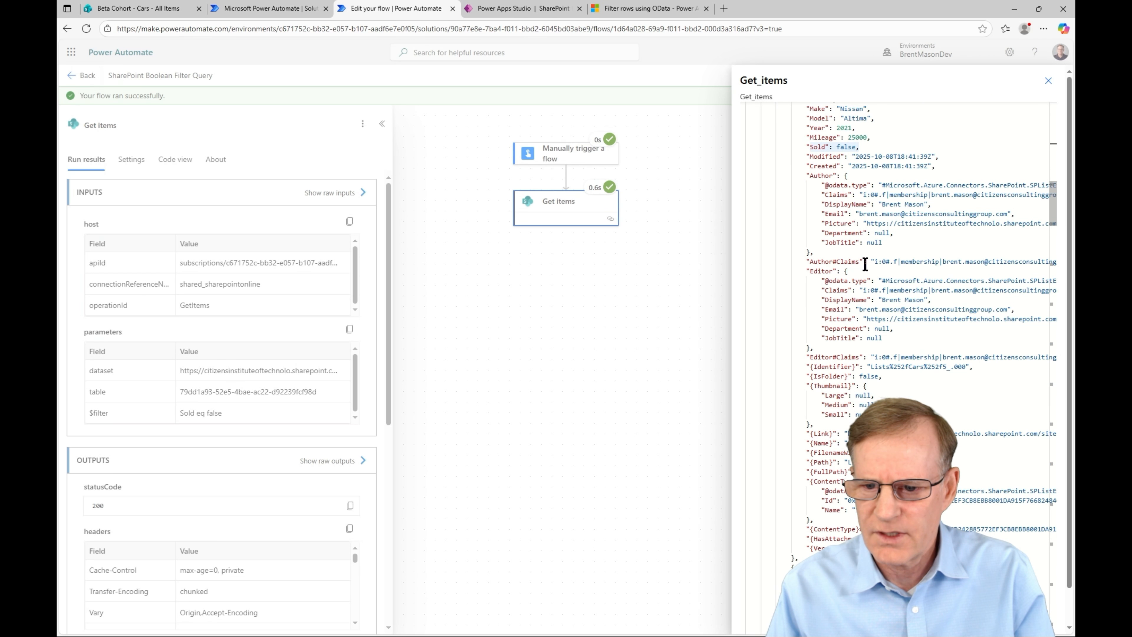
scroll(798, 310, "down", 6)
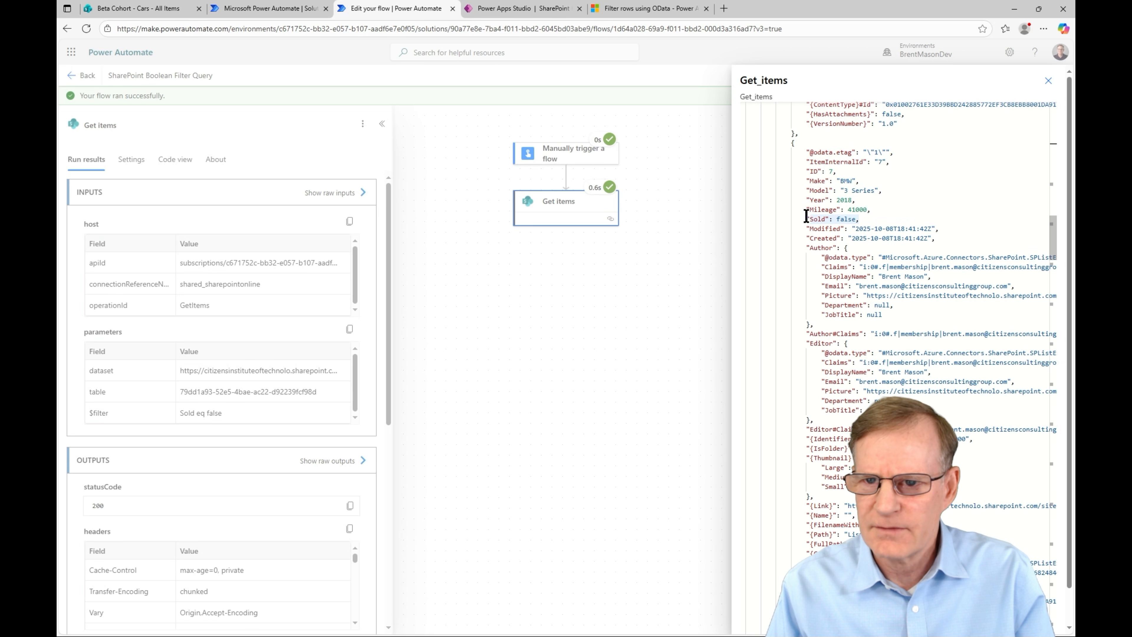
left_click(1048, 81)
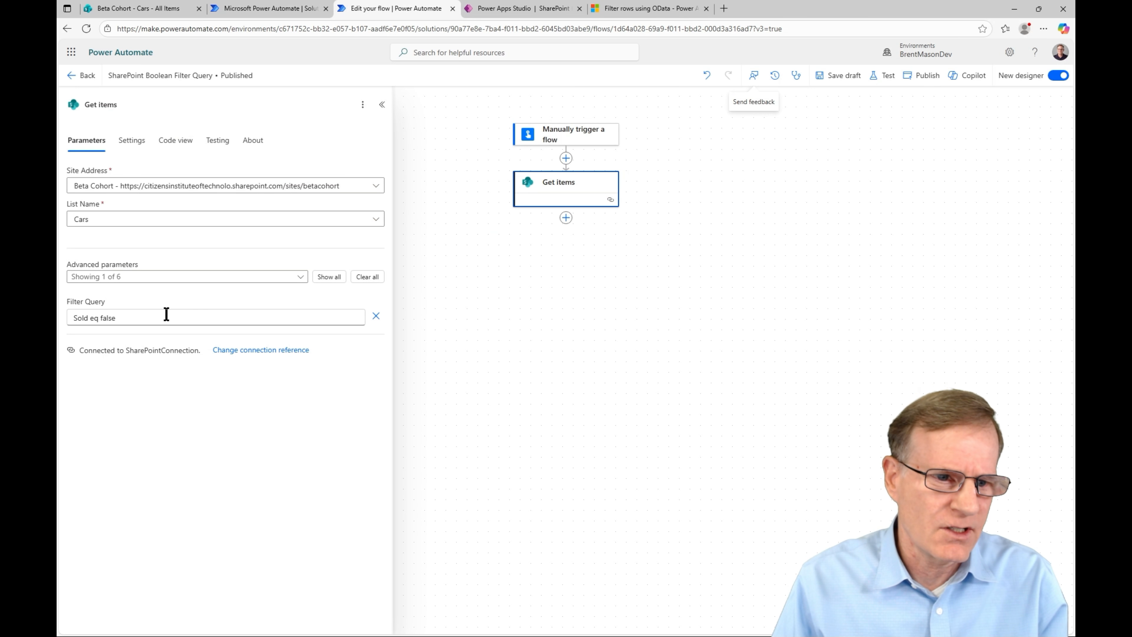
Step: Change the Filter Query to 'Sold eq true' and run a successful manual test
left_click(146, 317)
key("BackSpace")
key("BackSpace")
key("BackSpace")
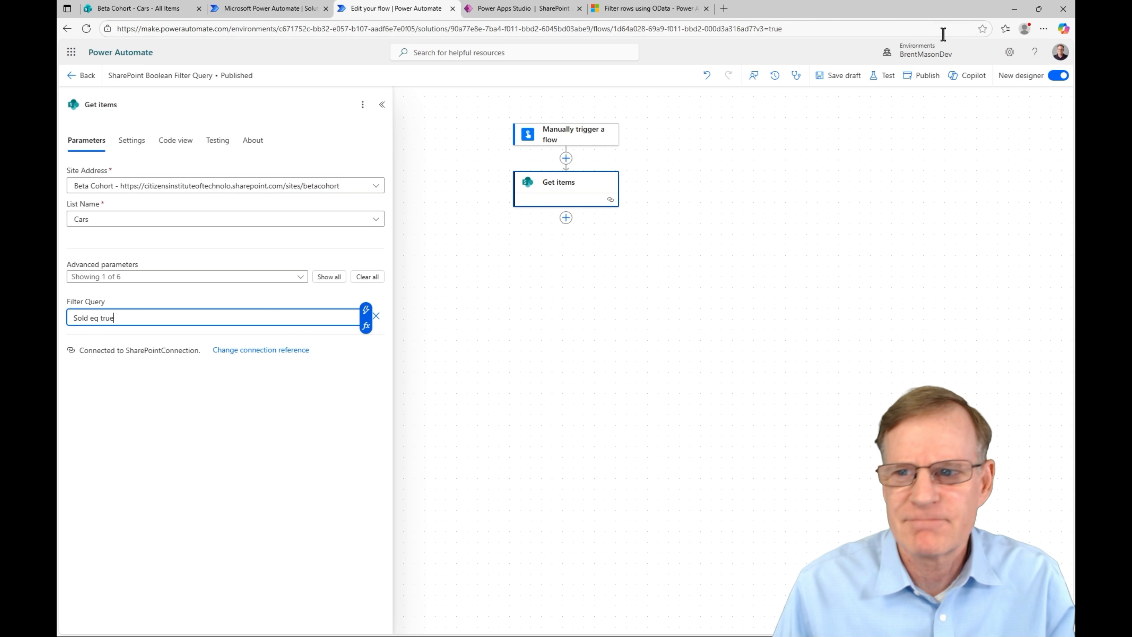
left_click(883, 83)
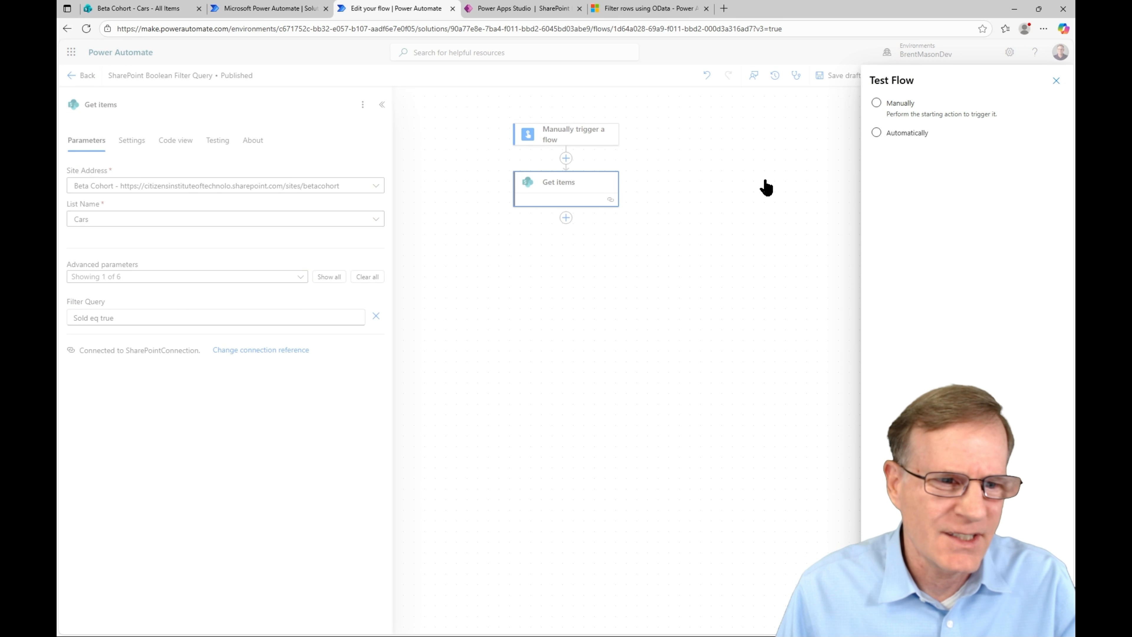
left_click(876, 102)
left_click(892, 618)
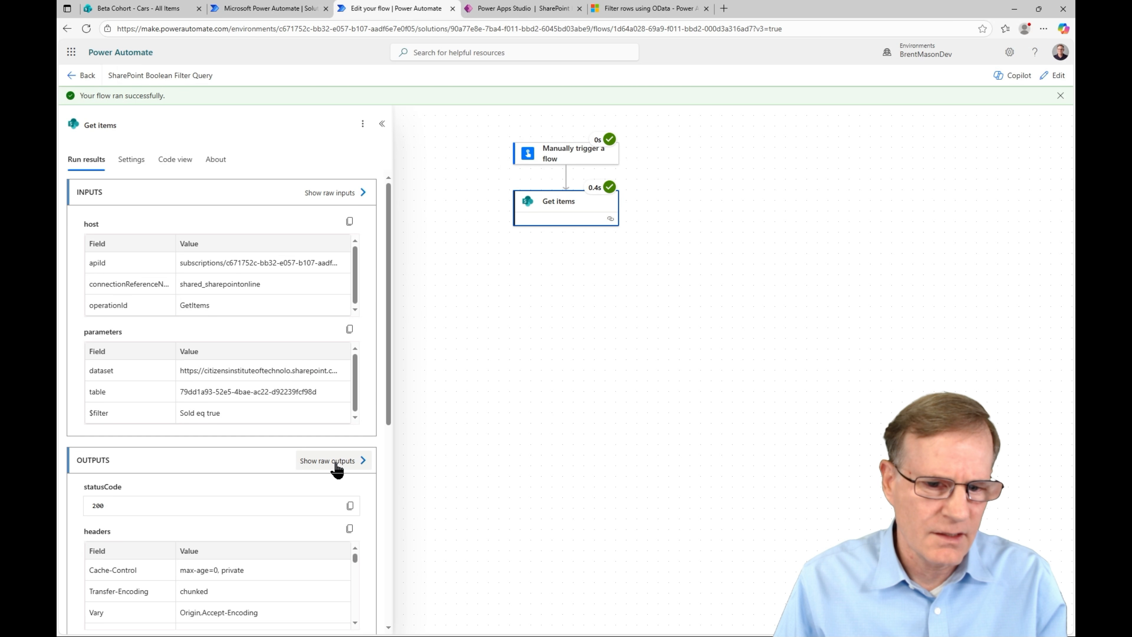
Step: Review the 'Sold eq true' raw output, which still lists cars like the Honda Civic with Sold false
left_click(337, 464)
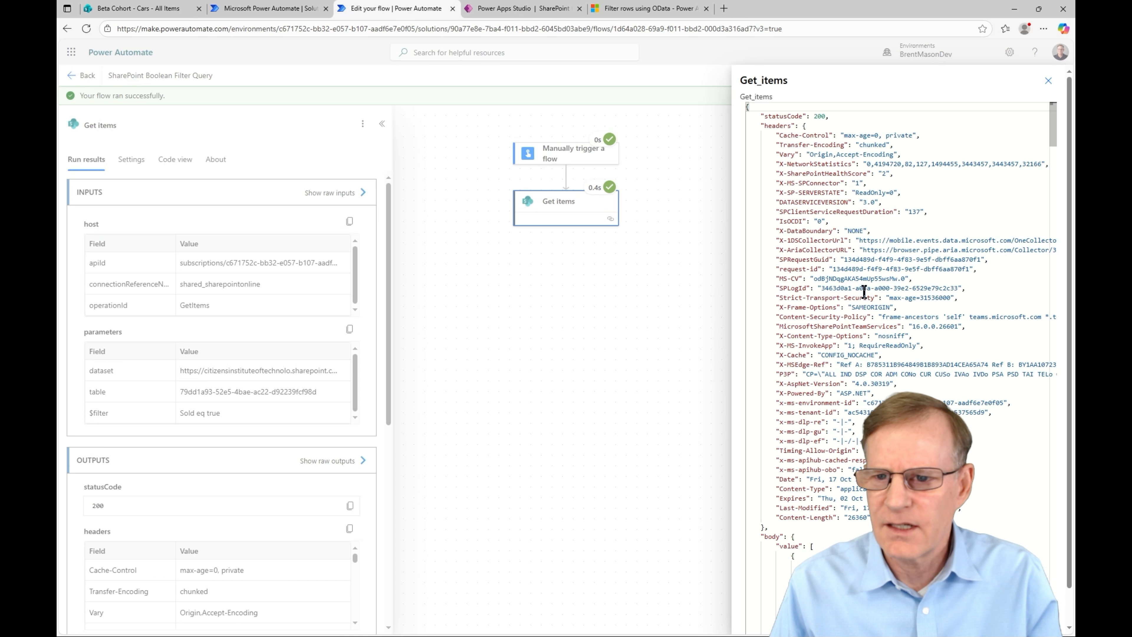
scroll(865, 293, "down", 10)
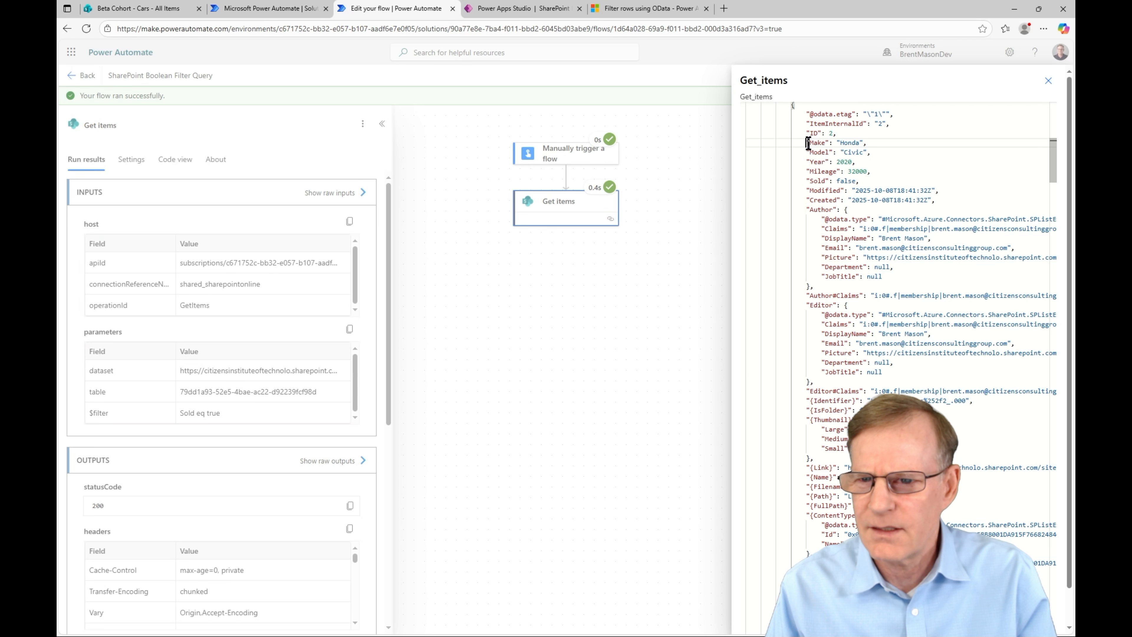
left_click_drag(808, 146, 799, 183)
scroll(801, 282, "down", 3)
scroll(801, 282, "down", 5)
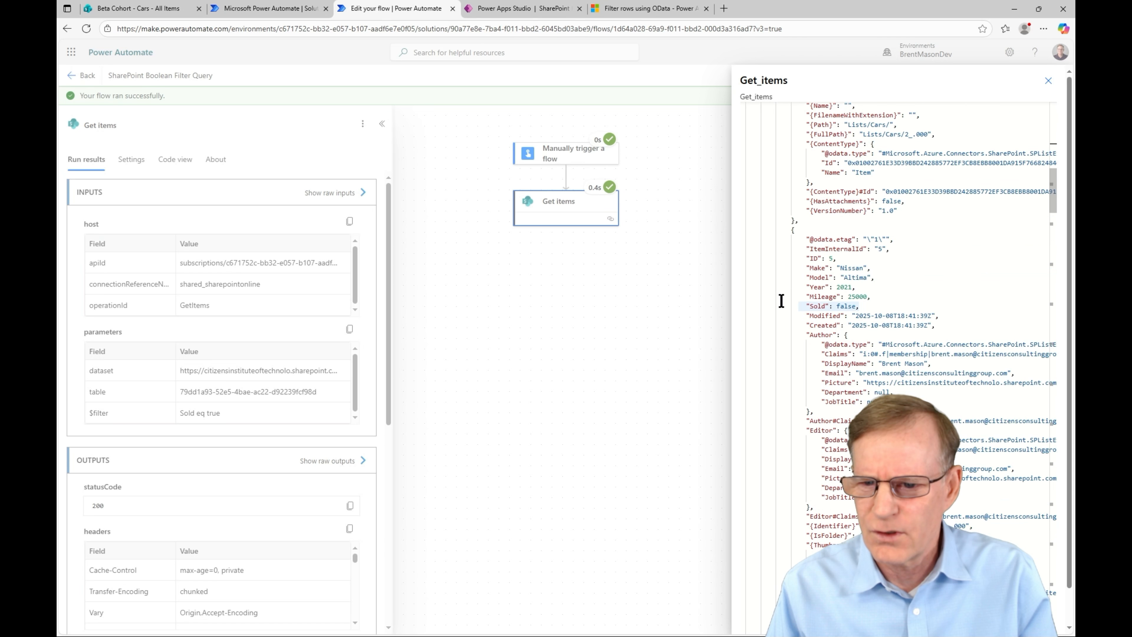
scroll(847, 326, "down", 5)
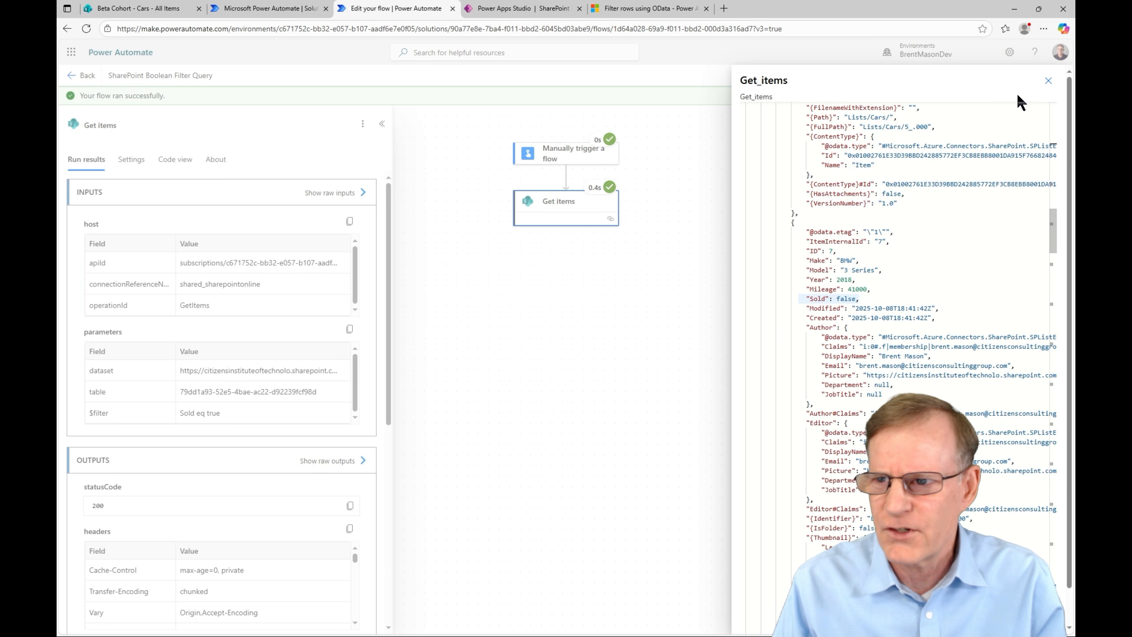
left_click(1048, 81)
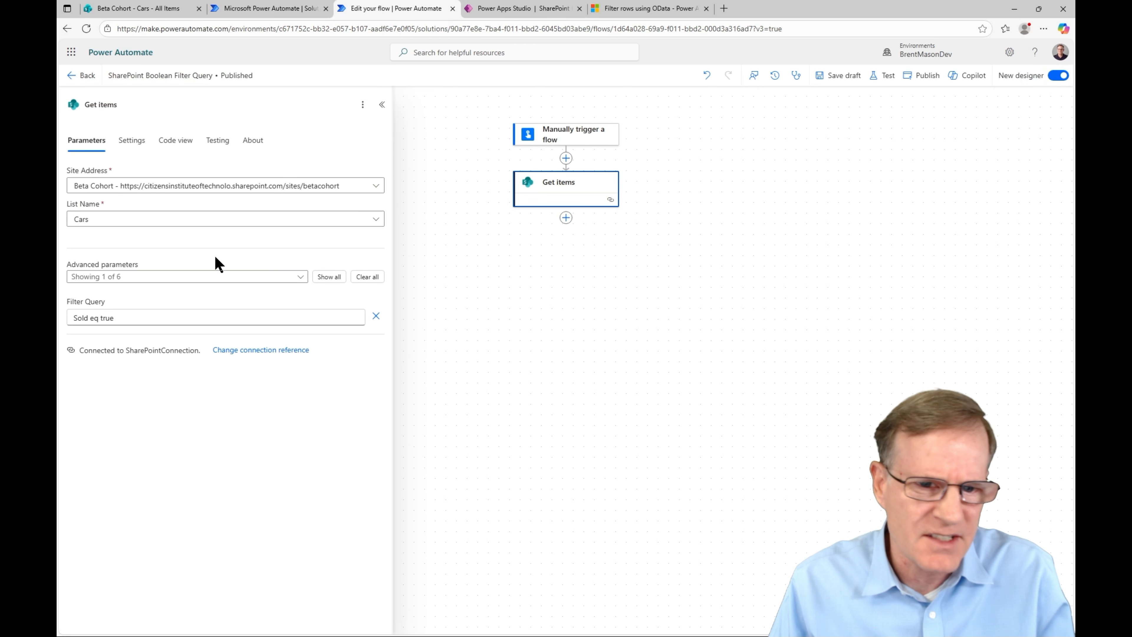
Step: Change the Filter Query to 'Sold eq 1' and start a manual test run
left_click(119, 317)
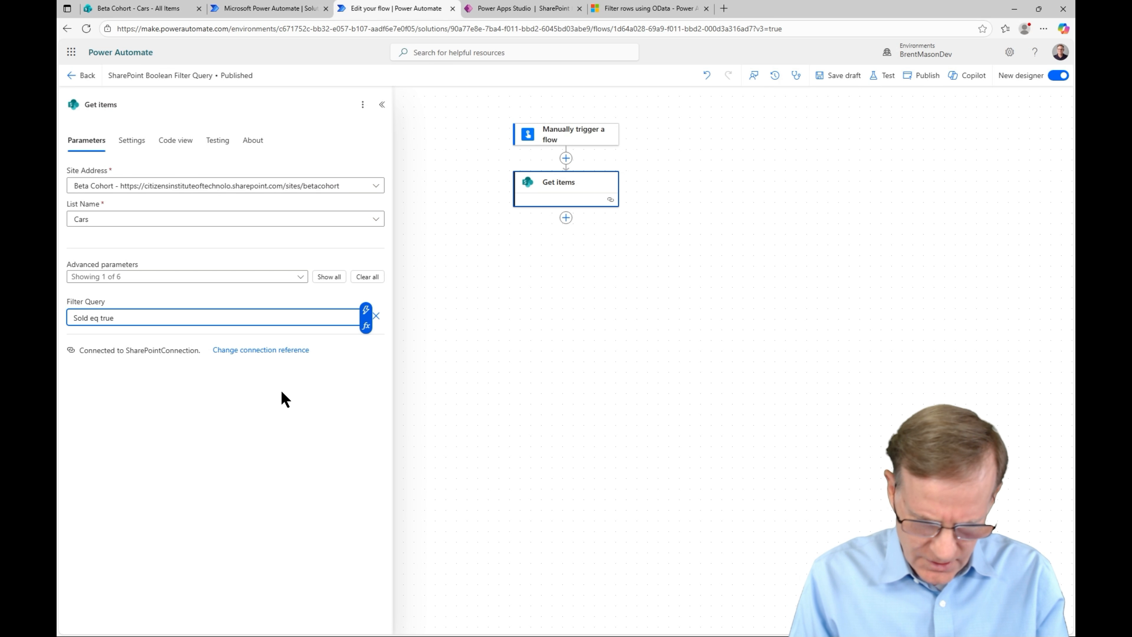
key("BackSpace")
key("BackSpace")
key("BackSpace")
key("BackSpace")
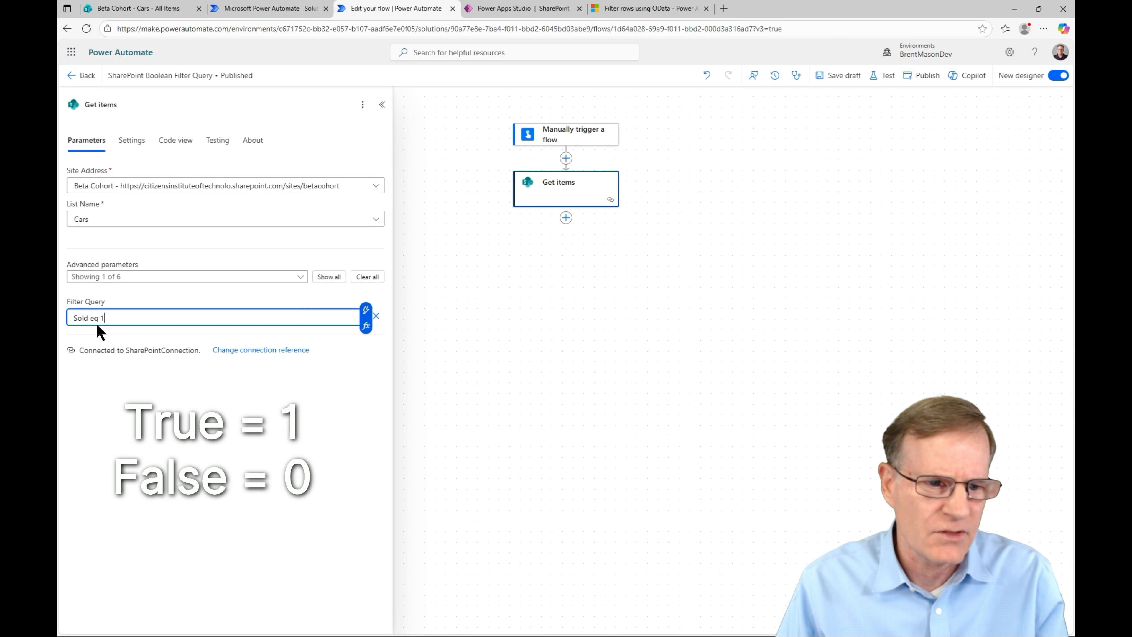
left_click(882, 75)
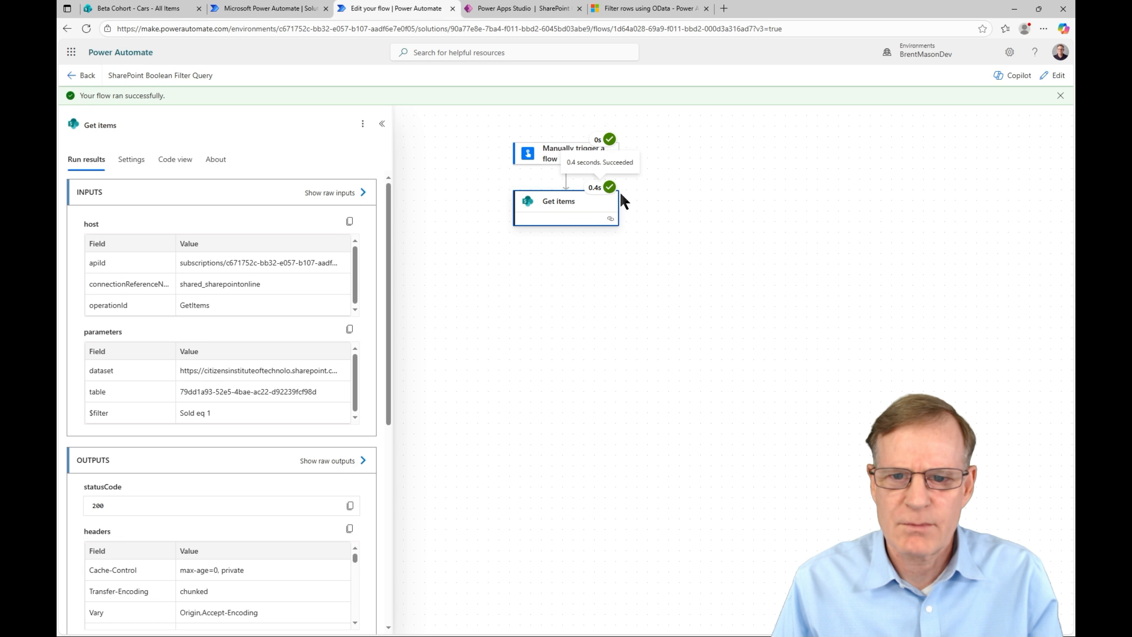
Step: Verify the 'Sold eq 1' output returns only sold cars, like the Toyota Camry and Chevrolet Malibu
left_click(339, 461)
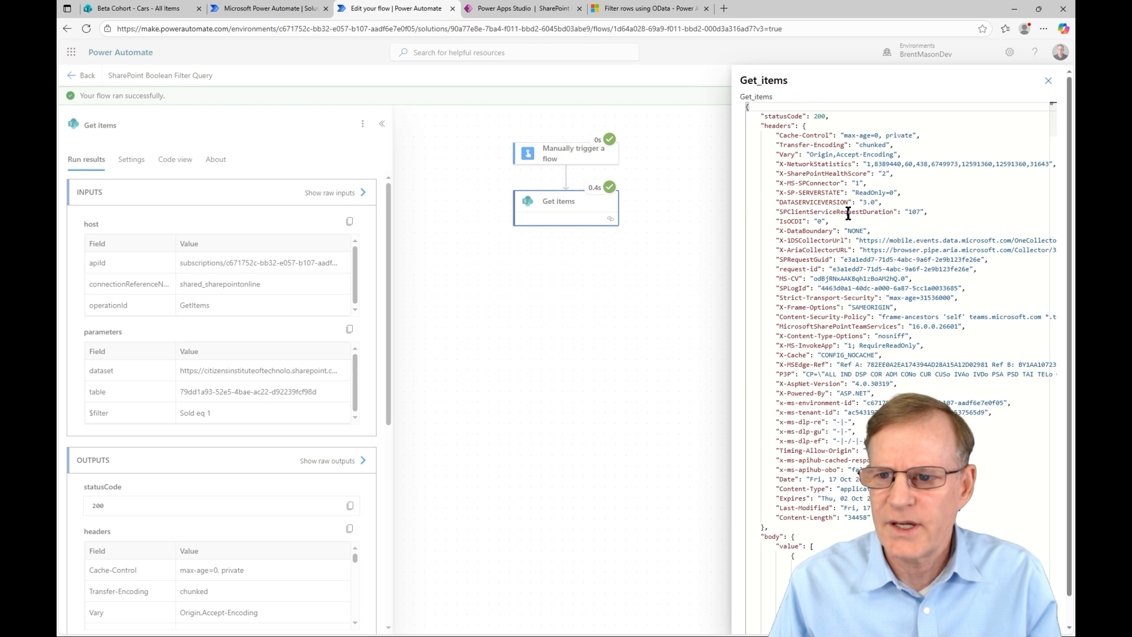
scroll(847, 218, "down", 5)
scroll(847, 217, "down", 3)
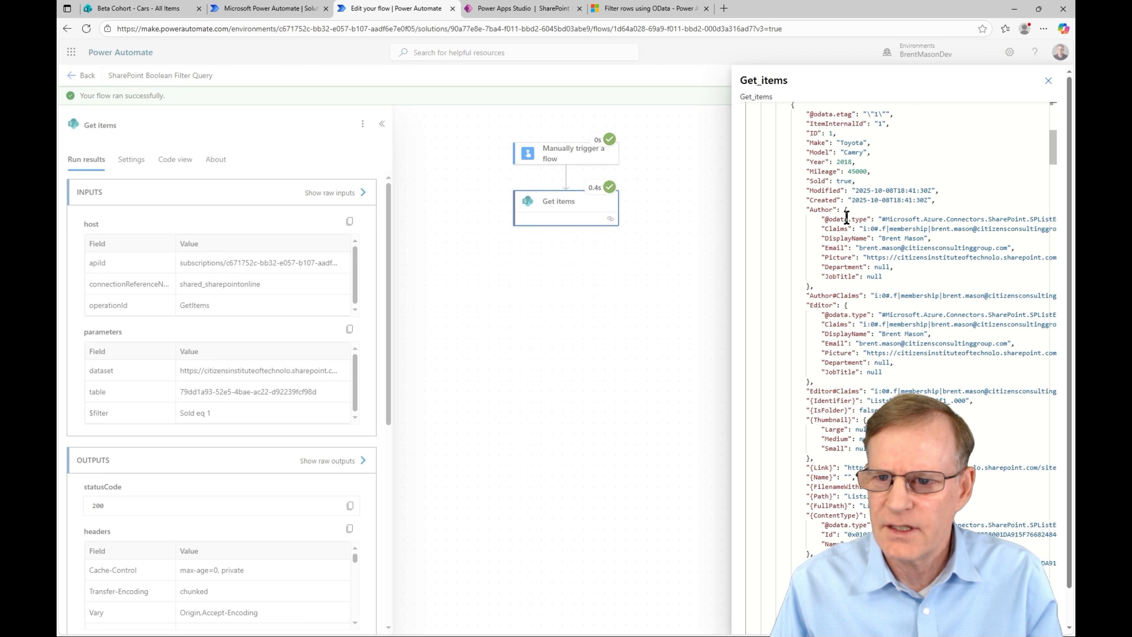
scroll(847, 218, "up", 1)
left_click_drag(810, 169, 872, 212)
left_click(870, 211)
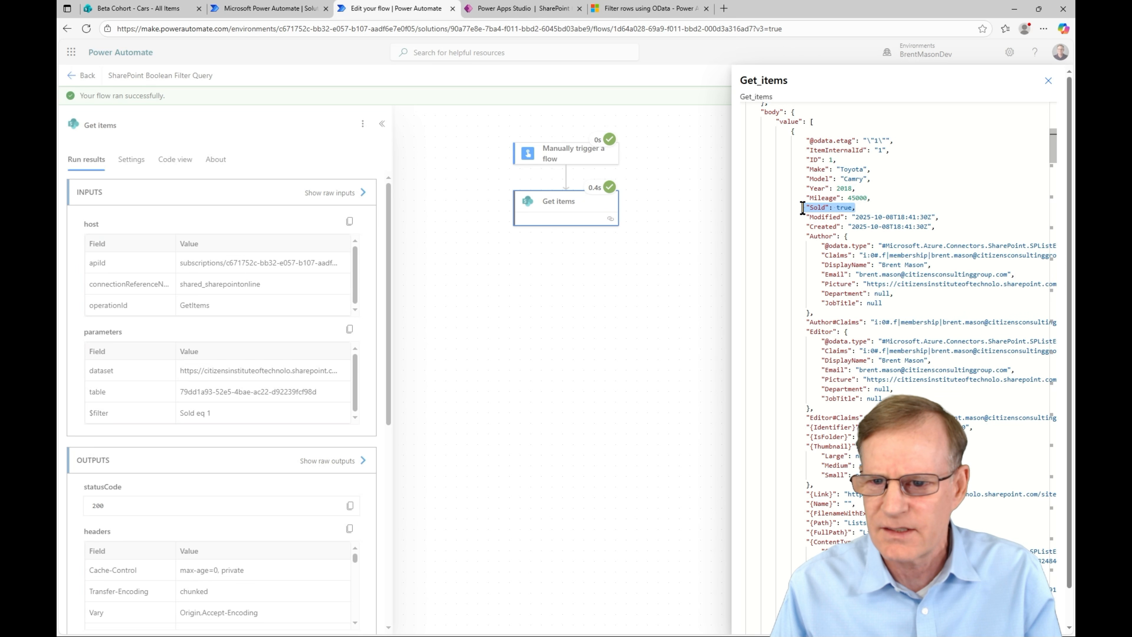
scroll(847, 259, "down", 6)
scroll(845, 255, "down", 4)
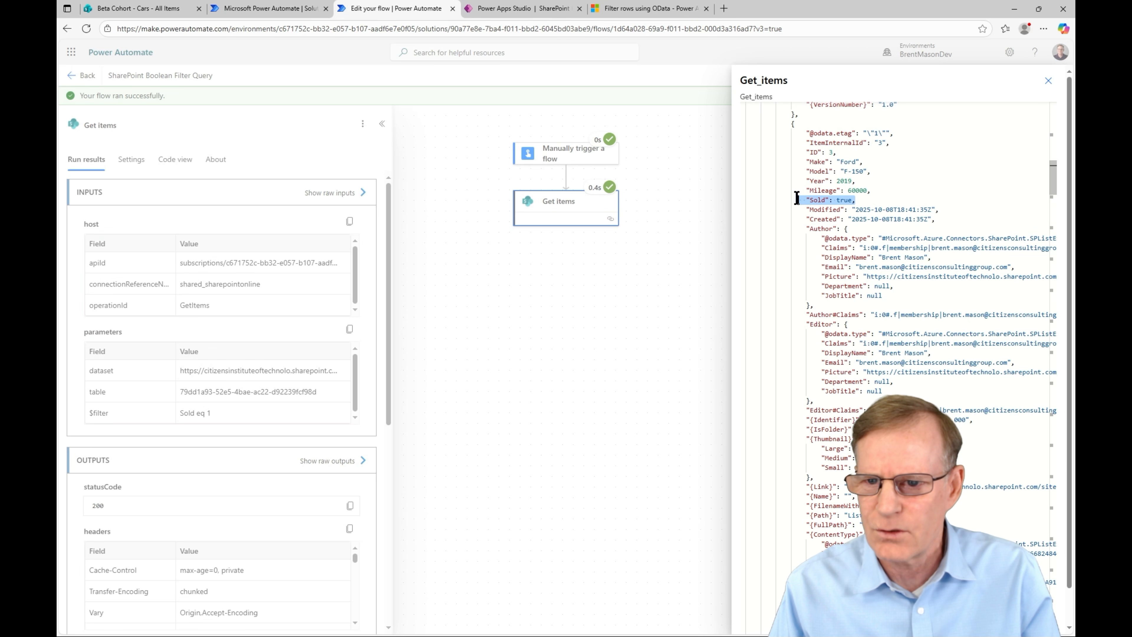
scroll(838, 232, "down", 8)
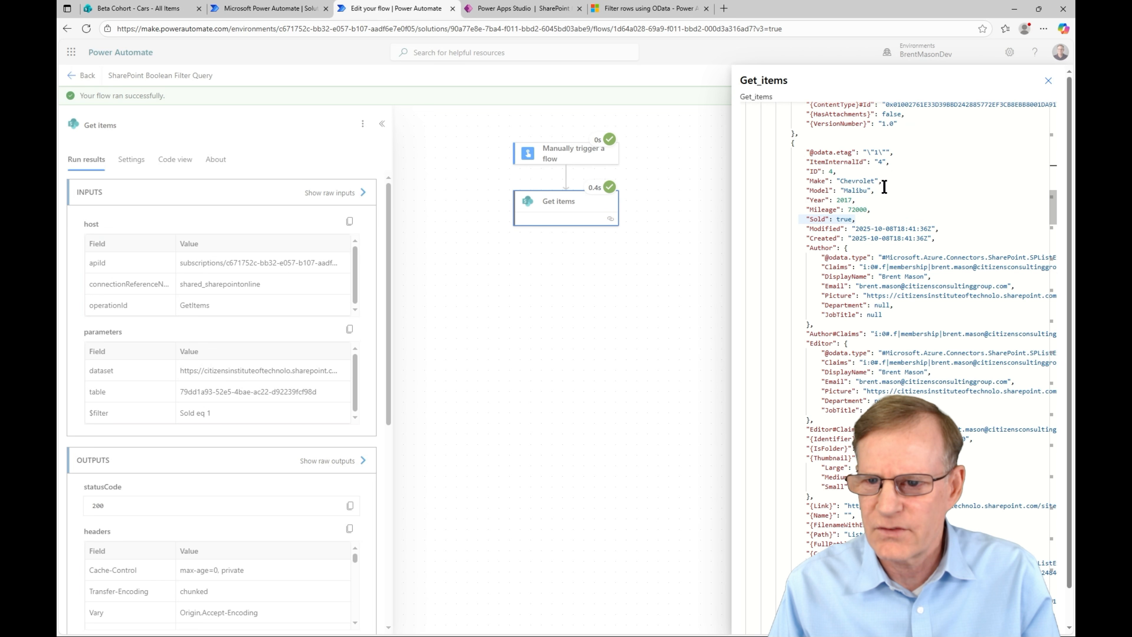
left_click_drag(864, 218, 795, 218)
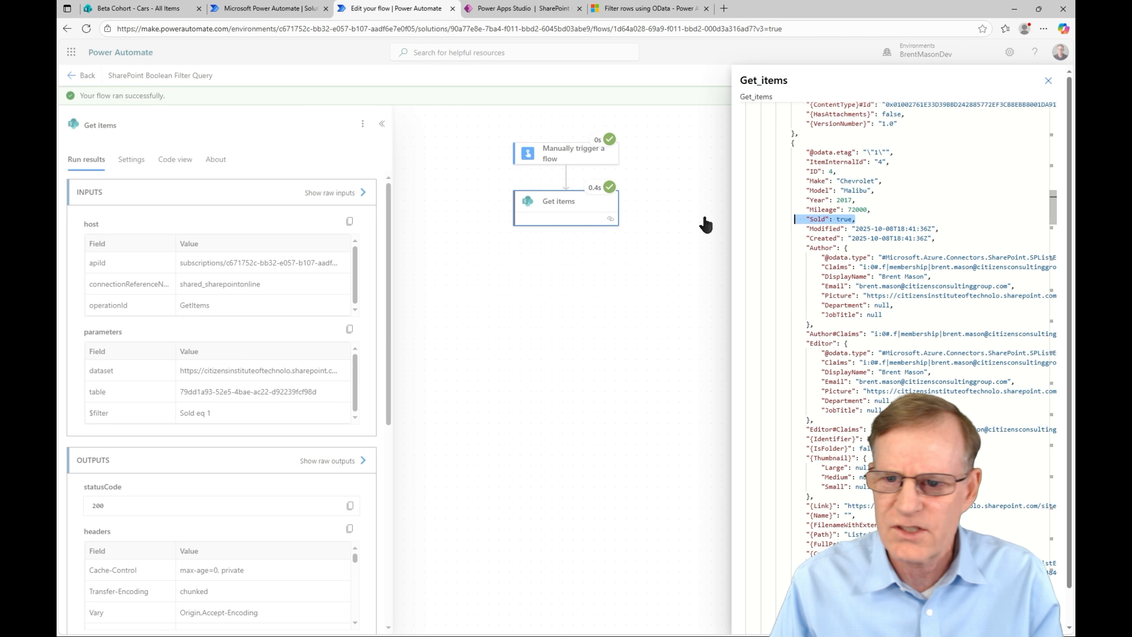
left_click(1049, 81)
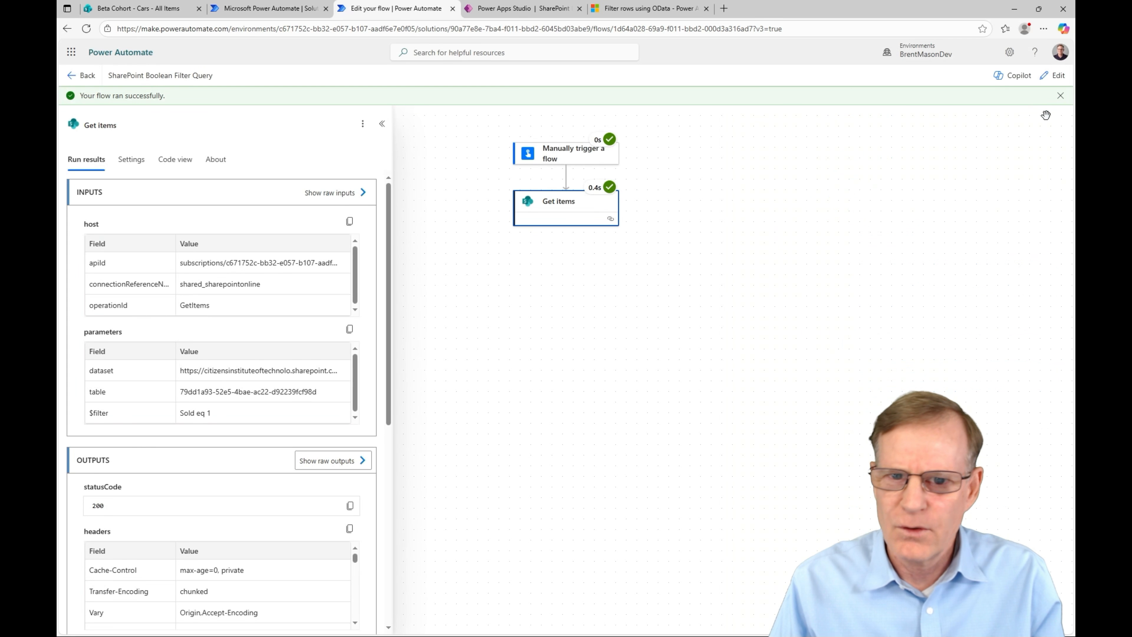
Step: Reopen the flow in edit mode and select the 'Sold eq 1' Filter Query
left_click(1054, 75)
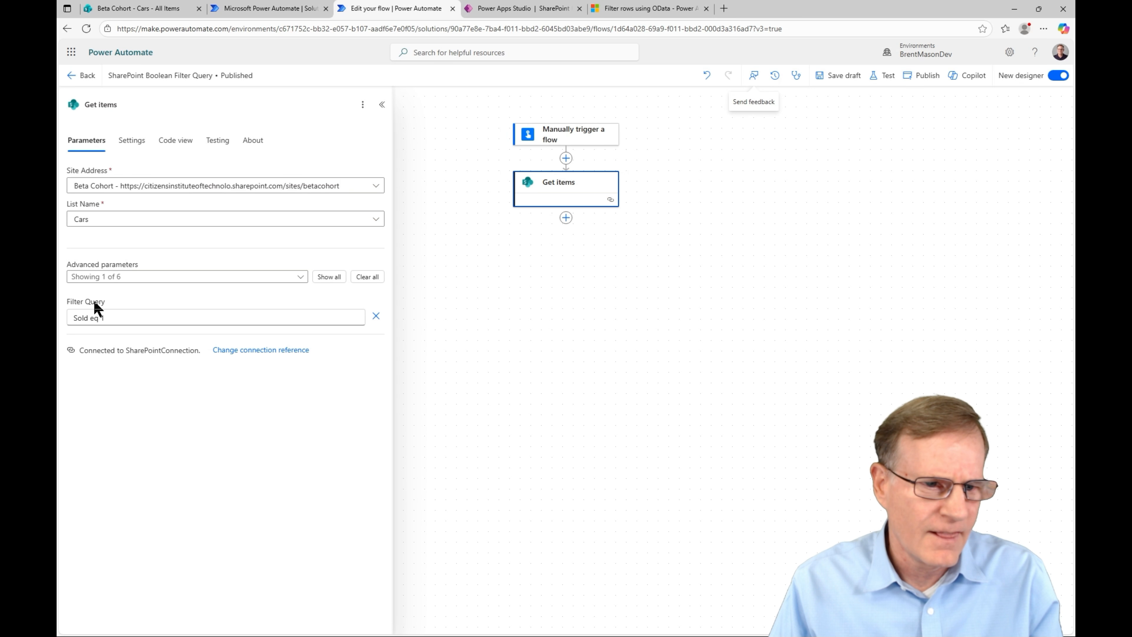
left_click(106, 318)
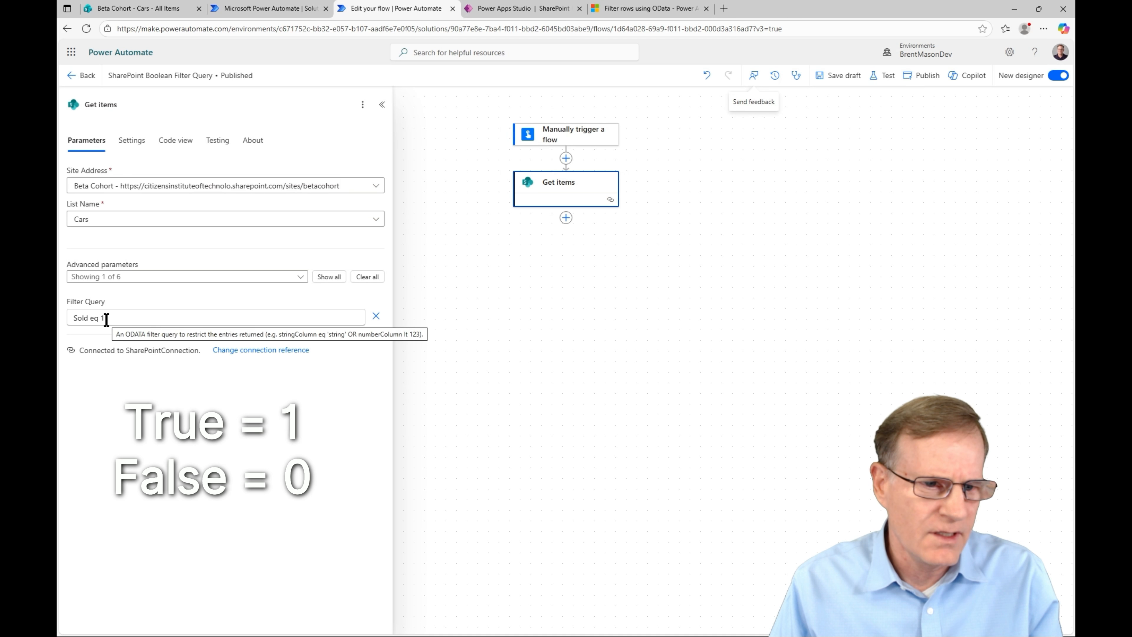